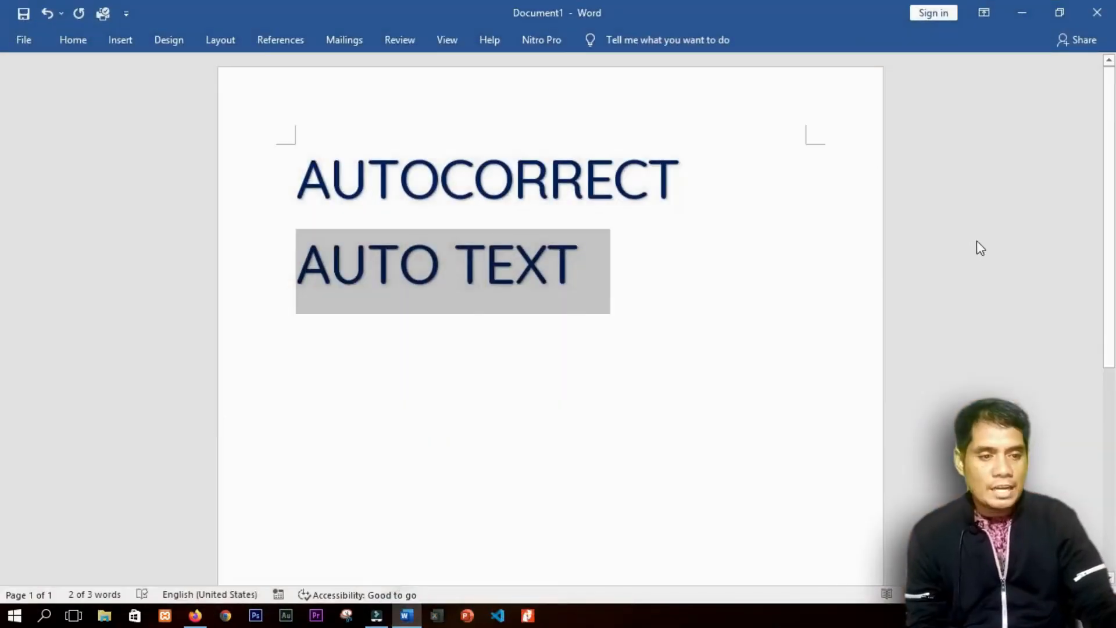
Step: Auto-number the AUTOCORRECT and AUTO TEXT lines as items 1. and 2
{"action": "left_click", "coordinate": [971, 232]}
{"action": "left_click", "coordinate": [256, 177]}
{"action": "left_click", "coordinate": [270, 263], "text": "shift"}
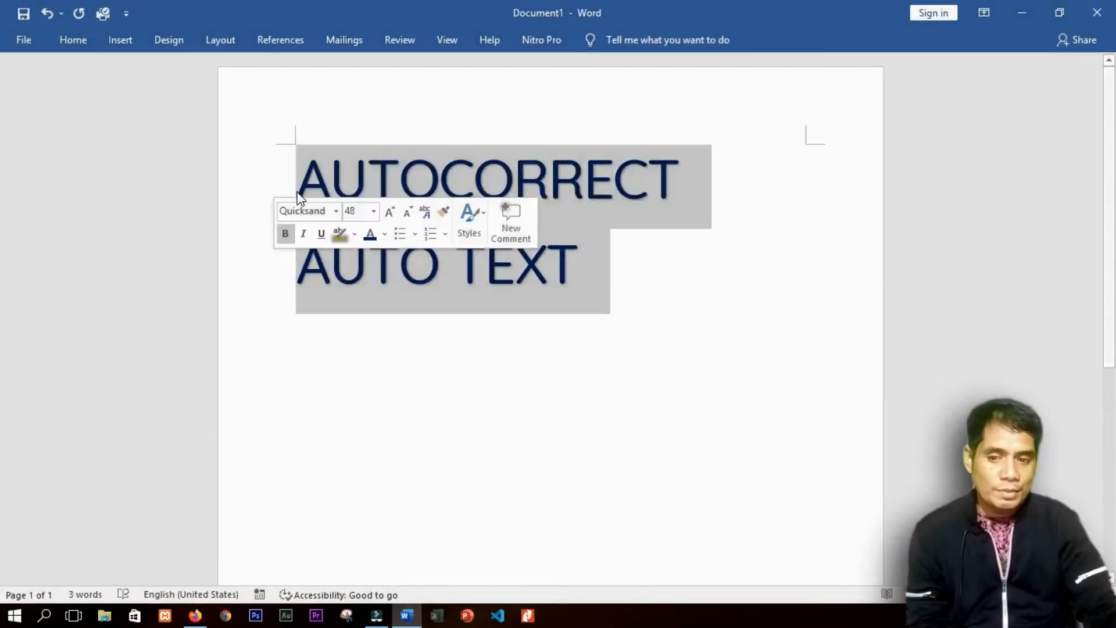
{"action": "left_click", "coordinate": [294, 178]}
{"action": "type", "text": "1."}
{"action": "key", "text": "Down"}
{"action": "key", "text": "Home"}
{"action": "type", "text": "2."}
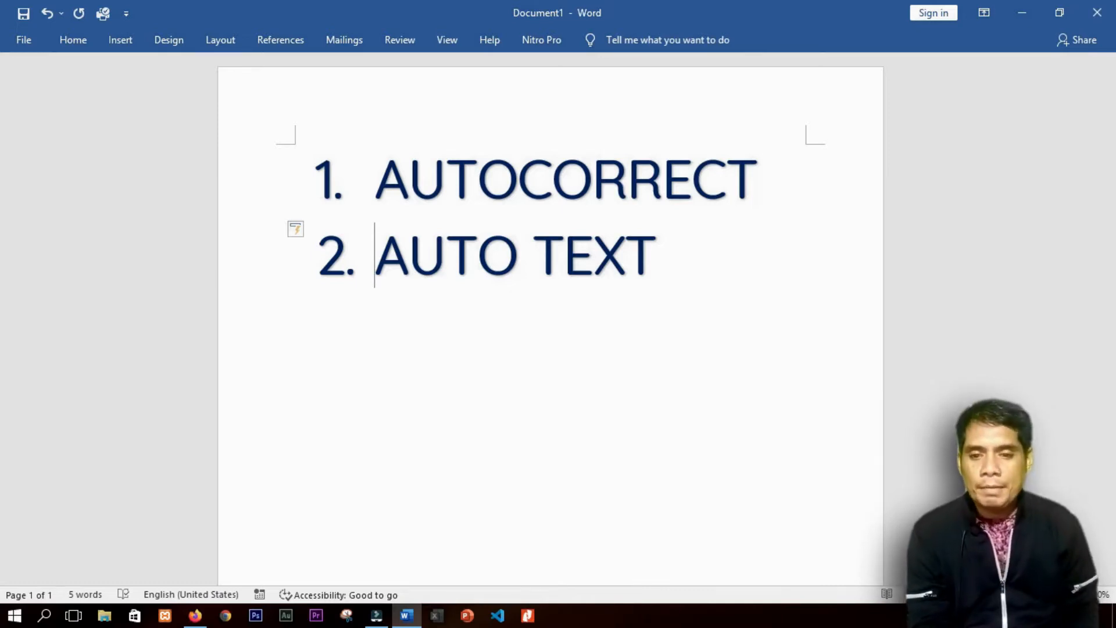
Step: Create a new blank document, type SMP Negeri 1 Kadatua, and open the File backstage
{"action": "key", "text": "ctrl+n"}
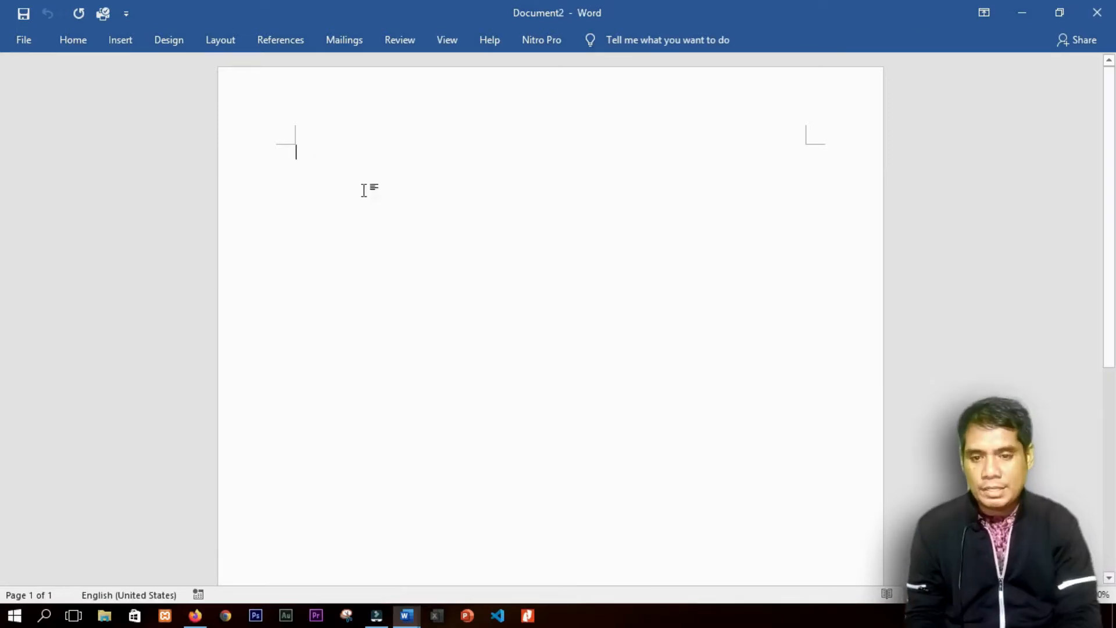
{"action": "left_click", "coordinate": [407, 41]}
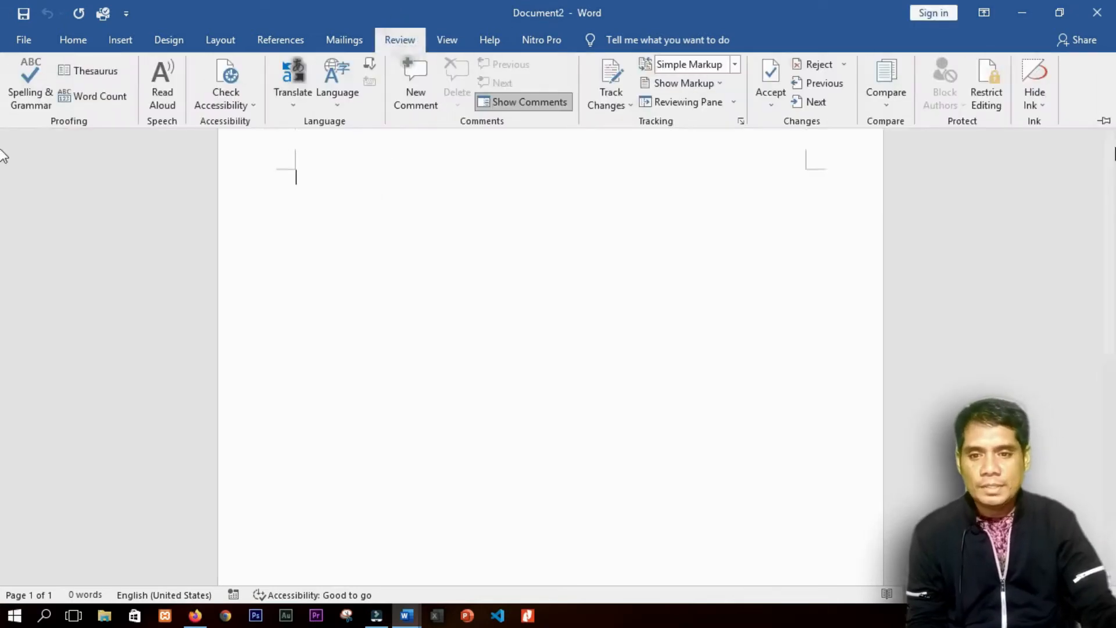
{"action": "left_click", "coordinate": [311, 228]}
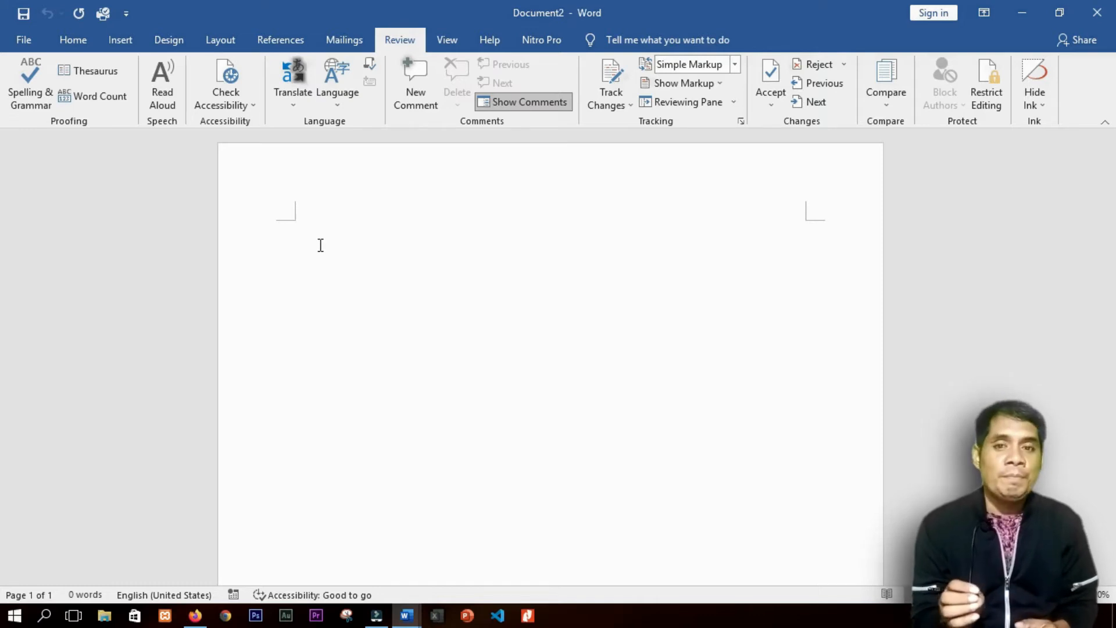
{"action": "type", "text": "smp"}
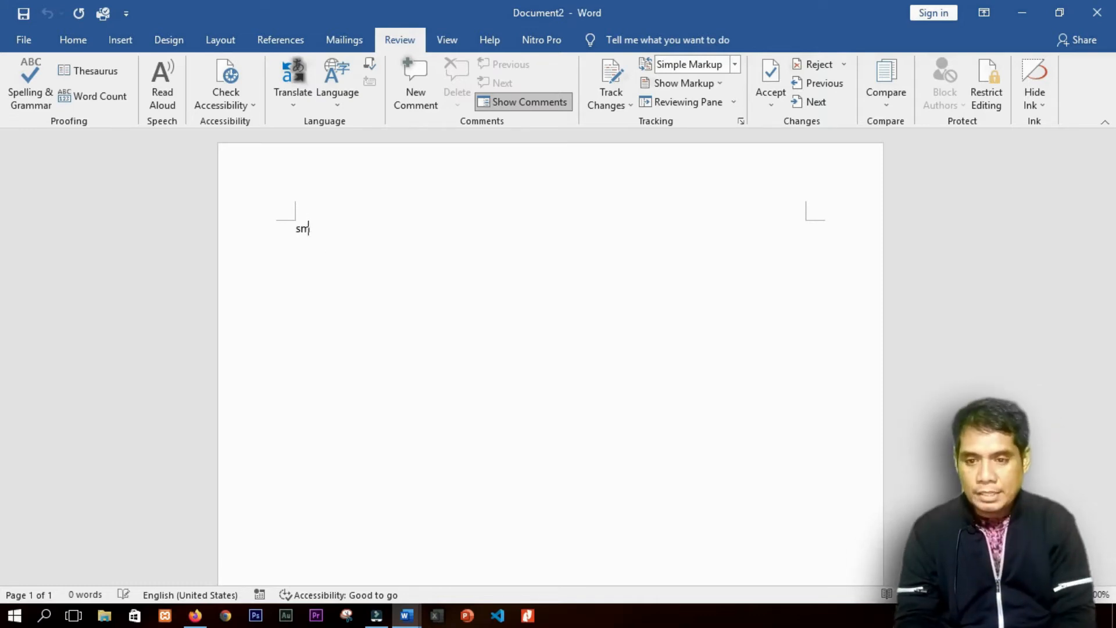
{"action": "key", "text": "BackSpace"}
{"action": "key", "text": "BackSpace"}
{"action": "key", "text": "BackSpace"}
{"action": "type", "text": "SM"}
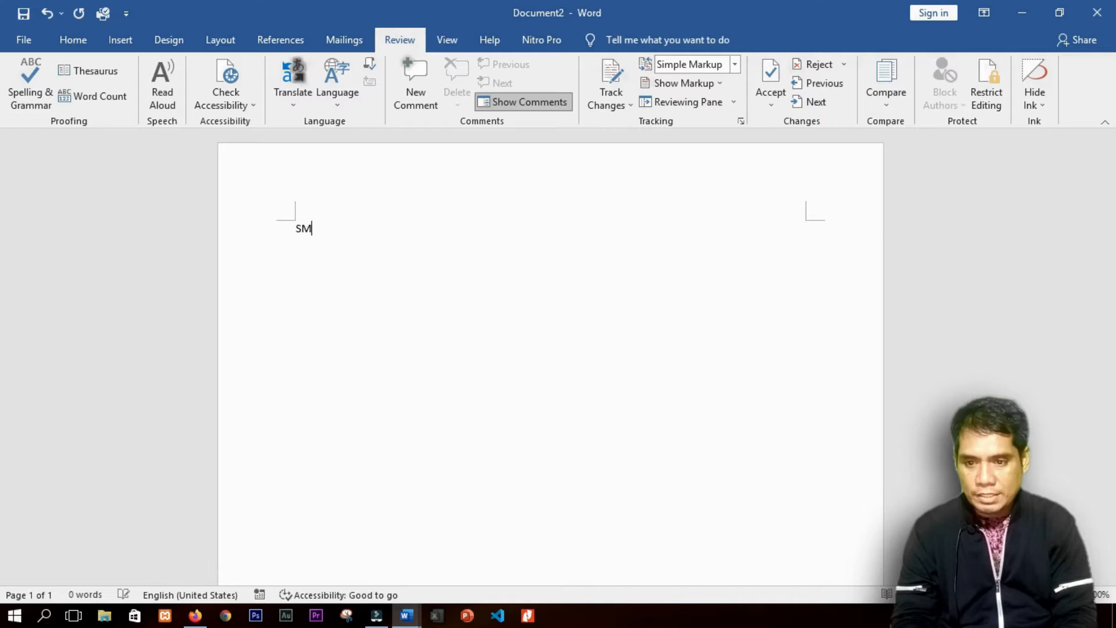
{"action": "type", "text": "P Negeri 1 Kadatua"}
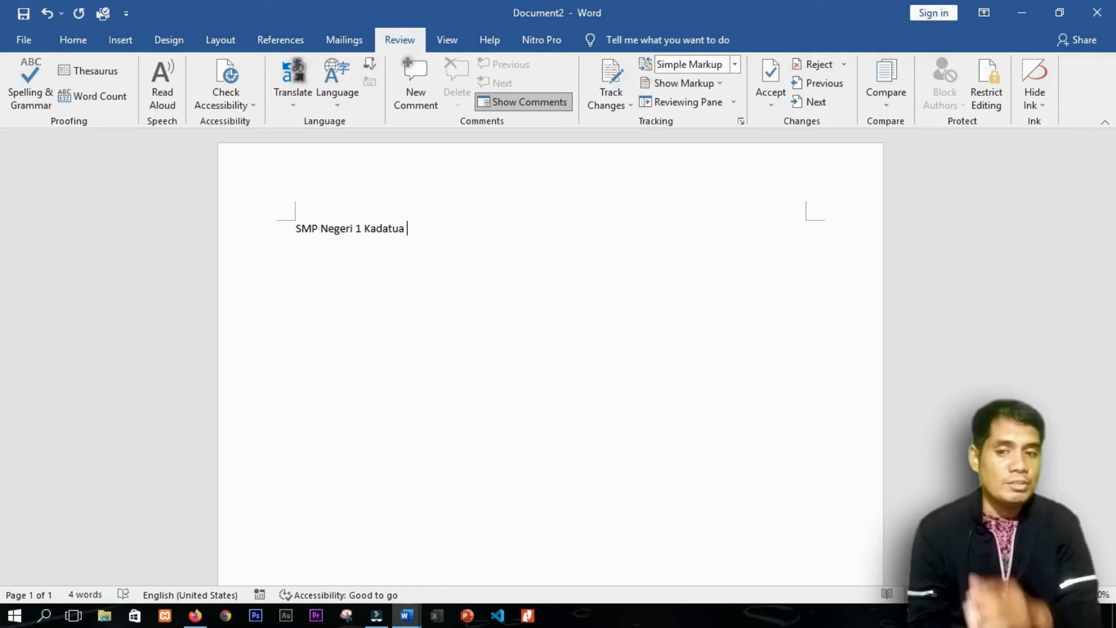
{"action": "left_click", "coordinate": [236, 232]}
{"action": "left_click", "coordinate": [430, 246]}
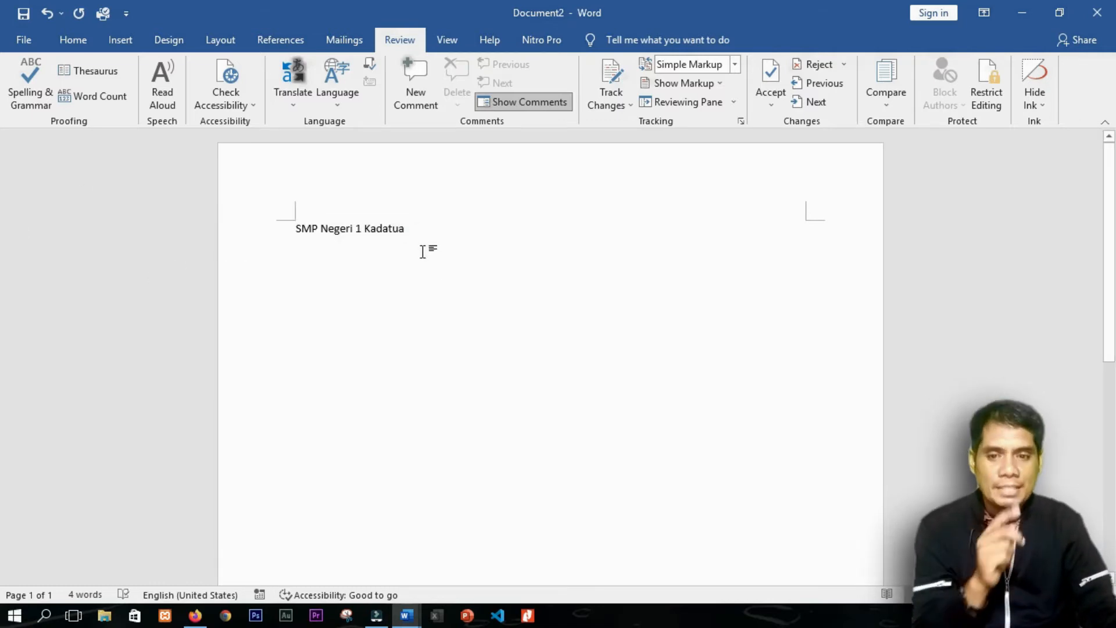
{"action": "left_click", "coordinate": [21, 33]}
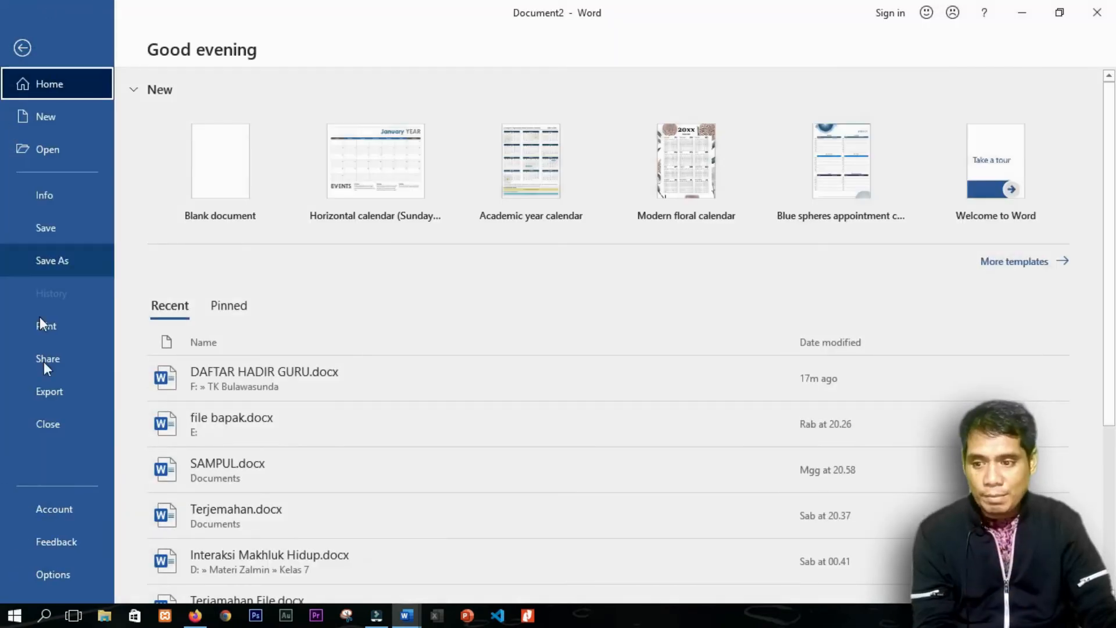
Step: Delete the &smp entry from the AutoCorrect list under Options > Proofing
{"action": "left_click", "coordinate": [46, 568]}
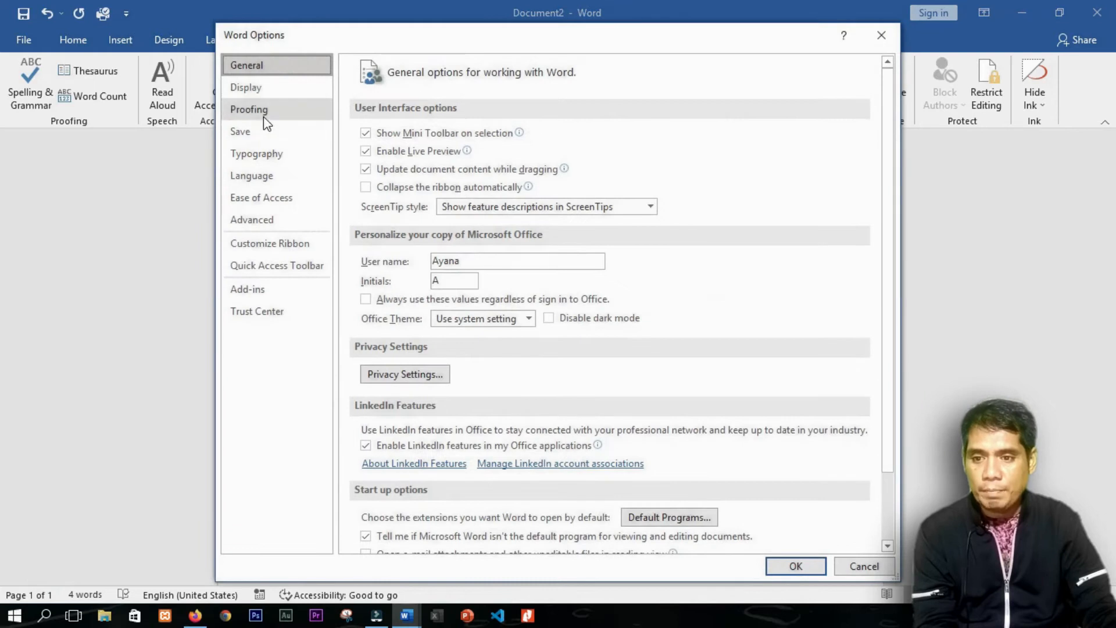
{"action": "left_click", "coordinate": [263, 111]}
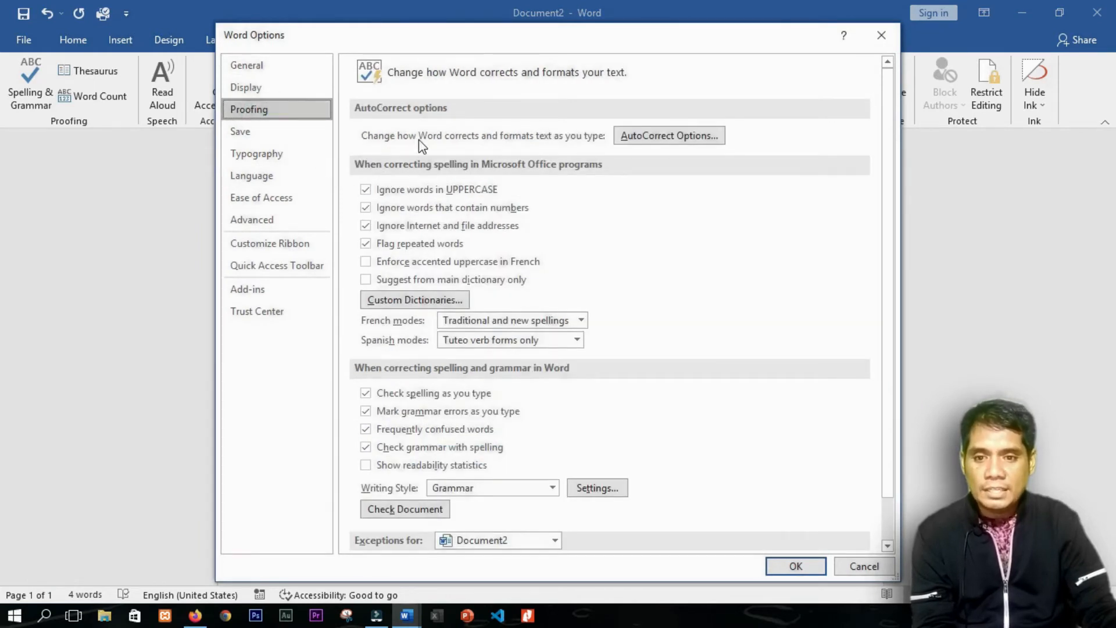
{"action": "left_click", "coordinate": [648, 142]}
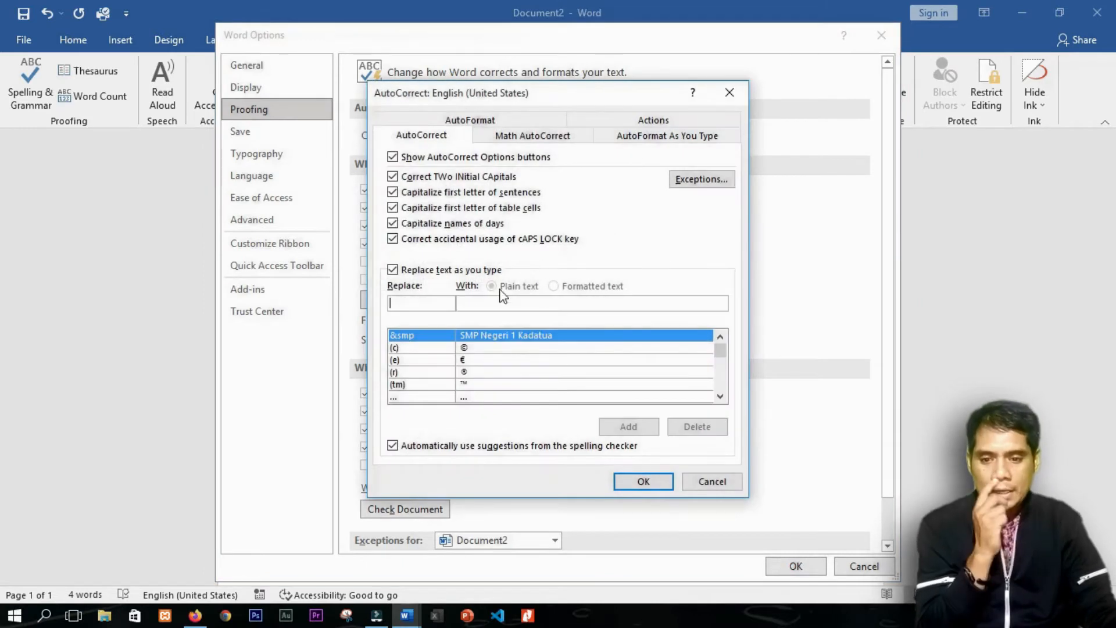
{"action": "left_click", "coordinate": [433, 336]}
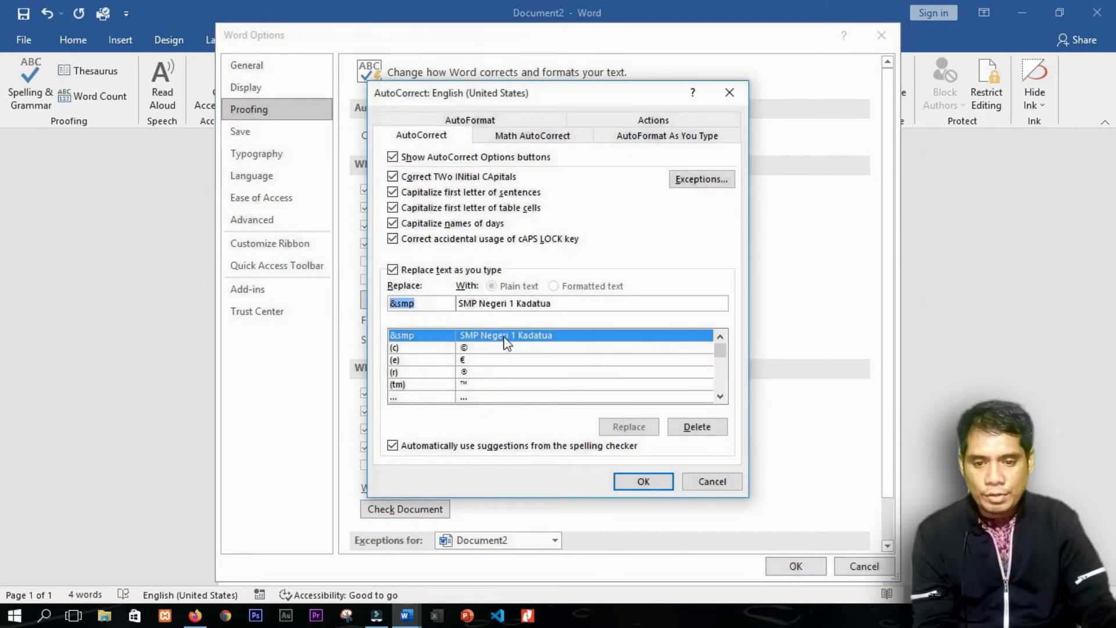
{"action": "left_click", "coordinate": [695, 427]}
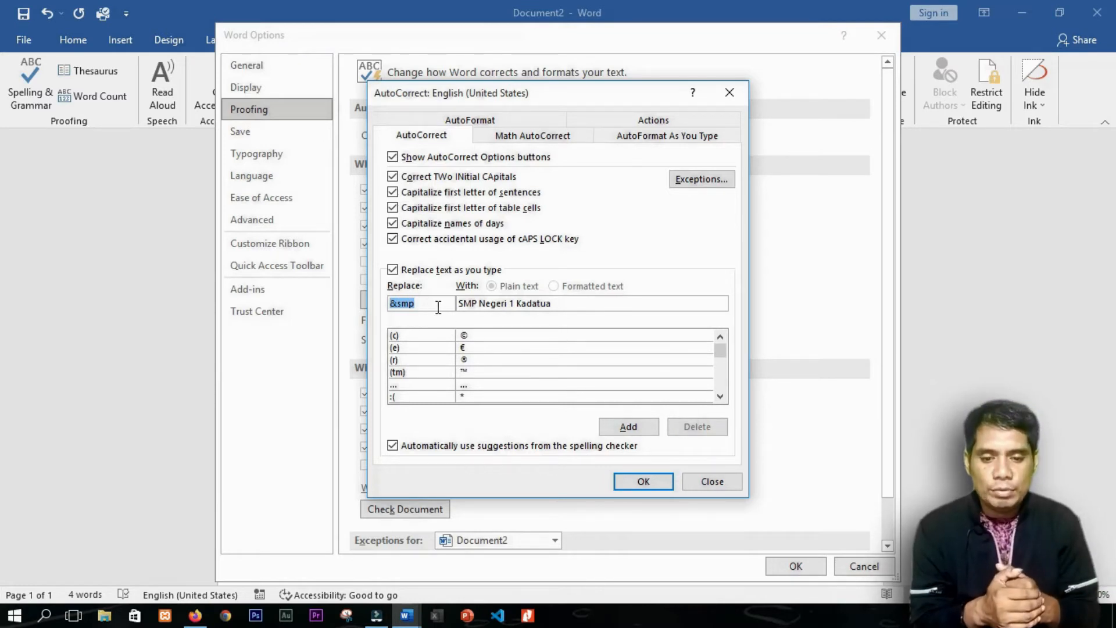
Step: Add an AutoCorrect entry that replaces &smpn1 with SMP Negeri 1 Kadatua
{"action": "triple_click", "coordinate": [568, 302]}
{"action": "key", "text": "BackSpace"}
{"action": "left_click", "coordinate": [412, 300]}
{"action": "key", "text": "BackSpace"}
{"action": "key", "text": "BackSpace"}
{"action": "key", "text": "BackSpace"}
{"action": "key", "text": "BackSpace"}
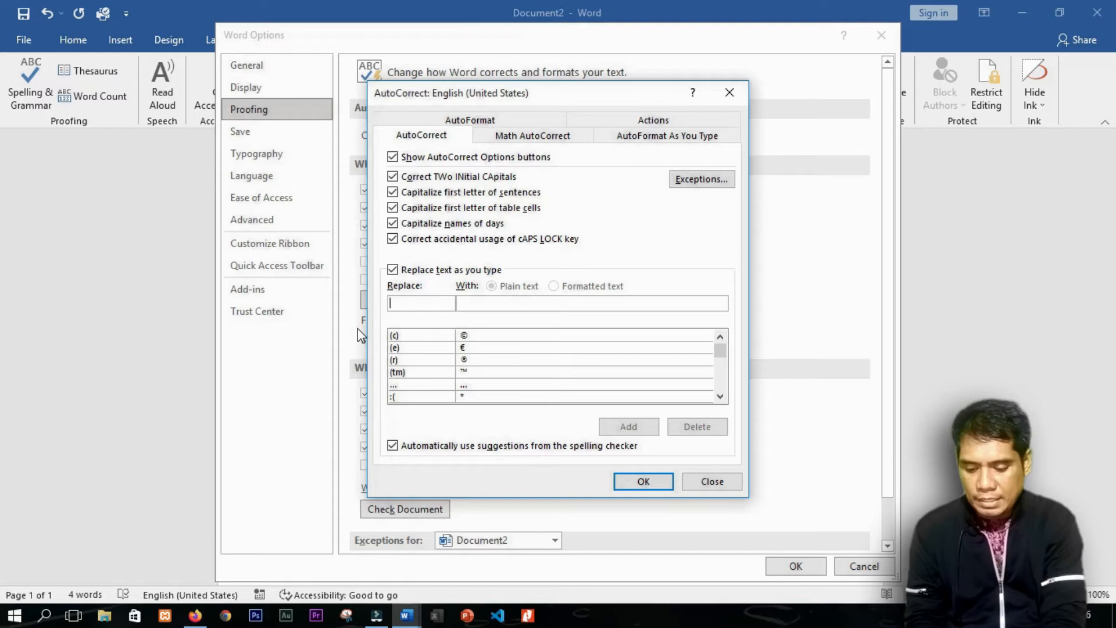
{"action": "type", "text": "&"}
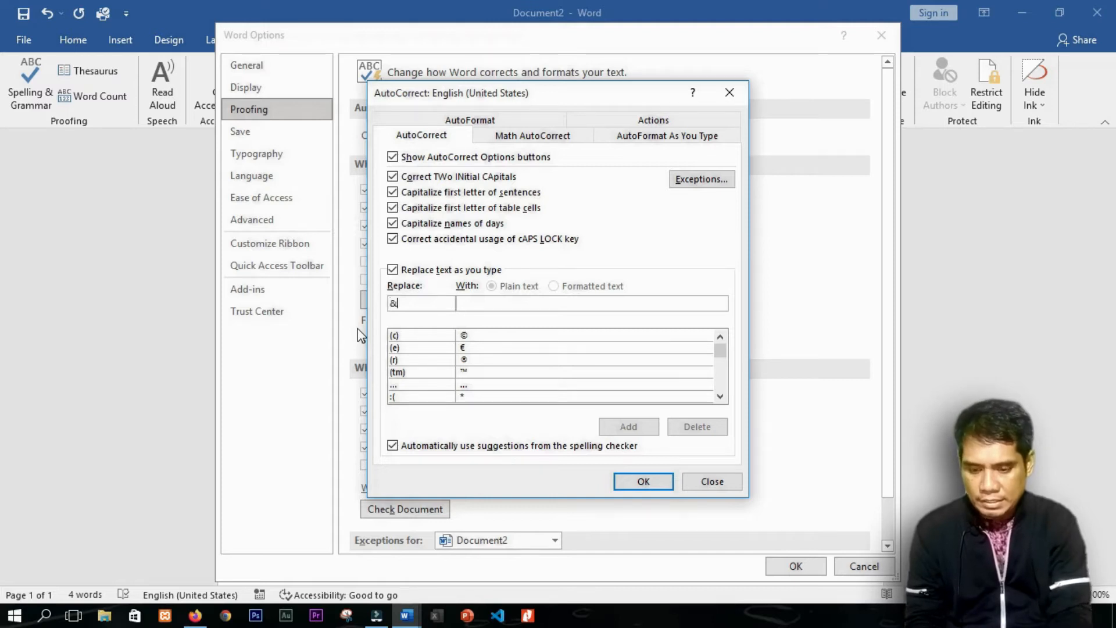
{"action": "type", "text": "smpn1"}
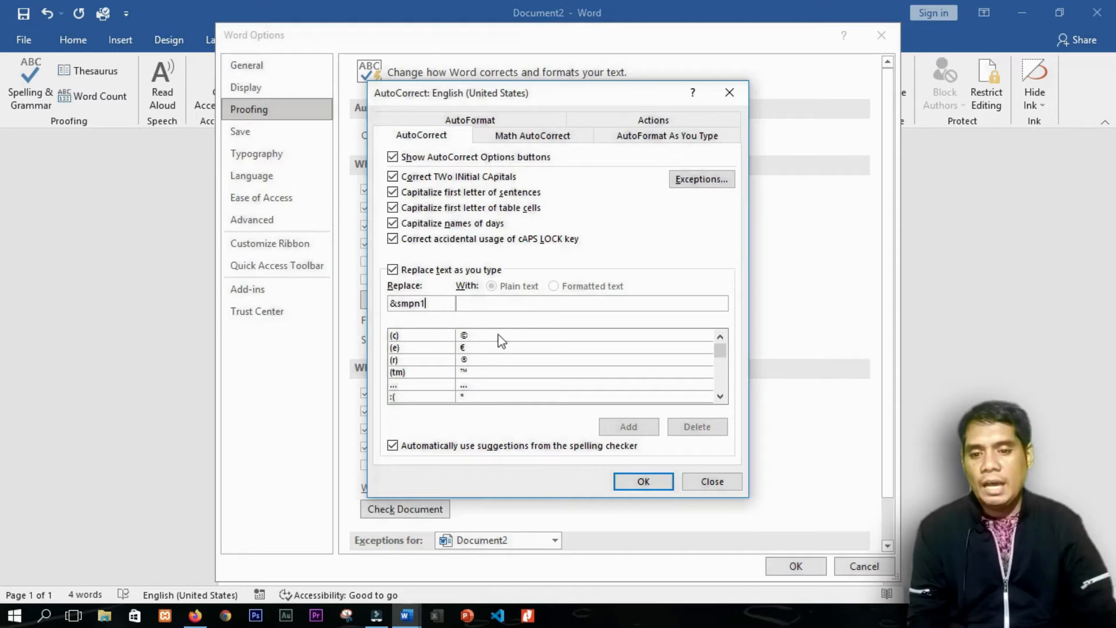
{"action": "left_click", "coordinate": [501, 300]}
{"action": "type", "text": "SMP Negeri 1 Kadatua"}
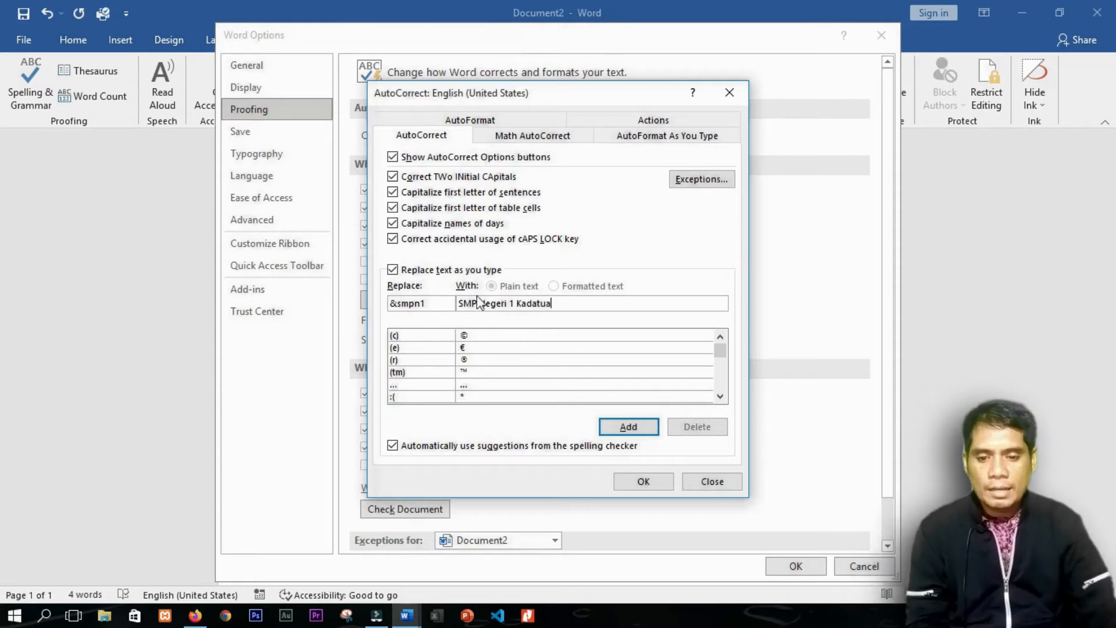
{"action": "left_click", "coordinate": [627, 426]}
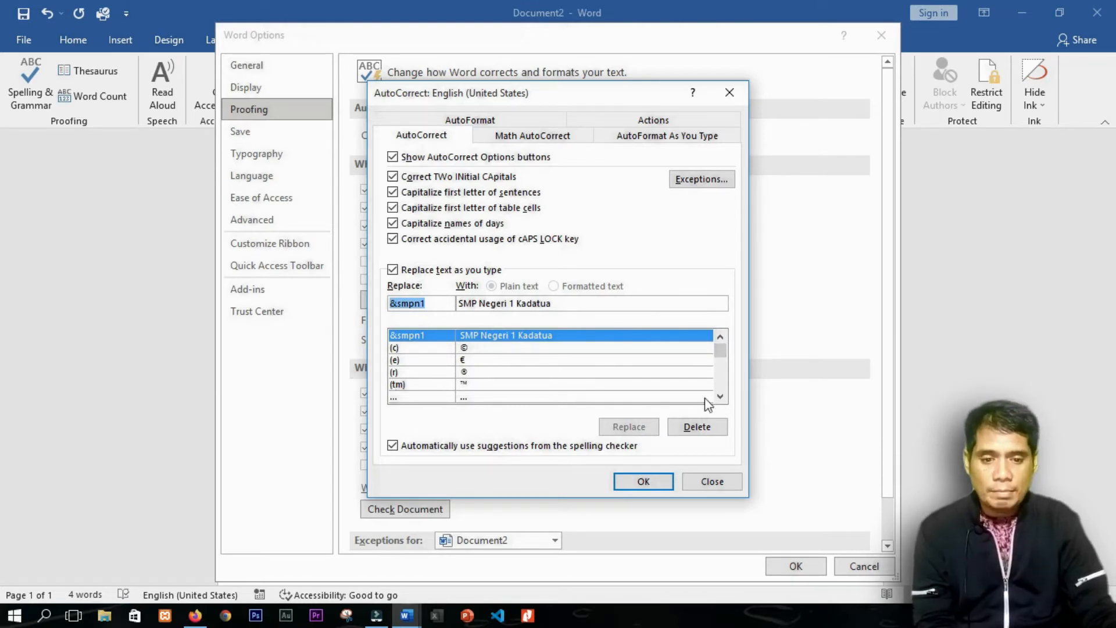
Step: Review the (c), (e), (r) and (tm) symbol replacements, then confirm AutoCorrect and Word Options
{"action": "double_click", "coordinate": [721, 399]}
{"action": "left_click_drag", "start_coordinate": [720, 348], "coordinate": [723, 304]}
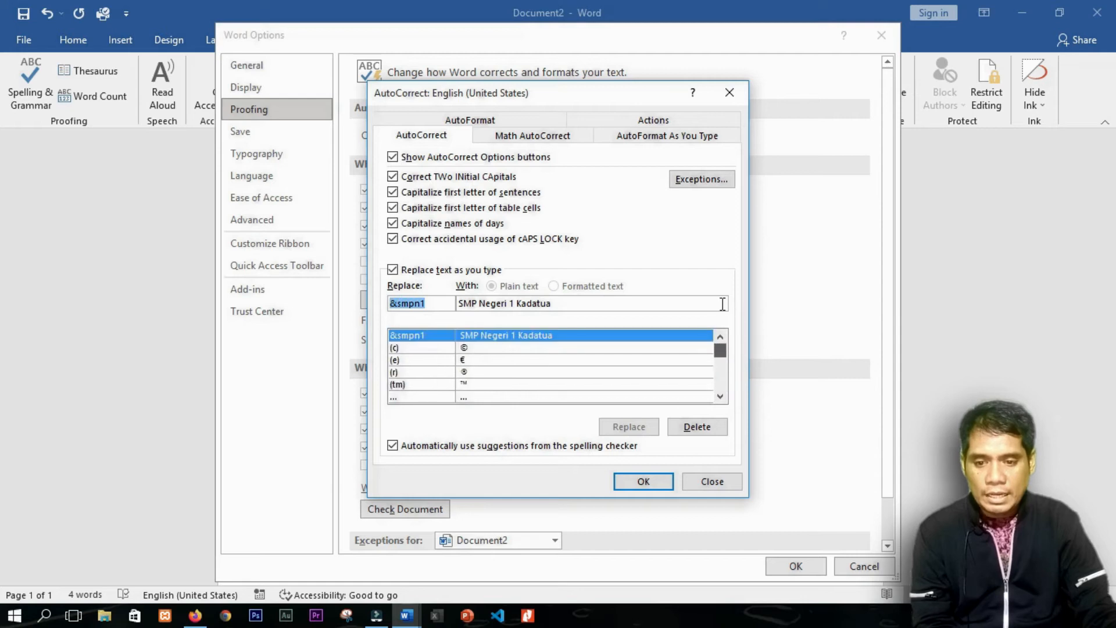
{"action": "left_click", "coordinate": [396, 351]}
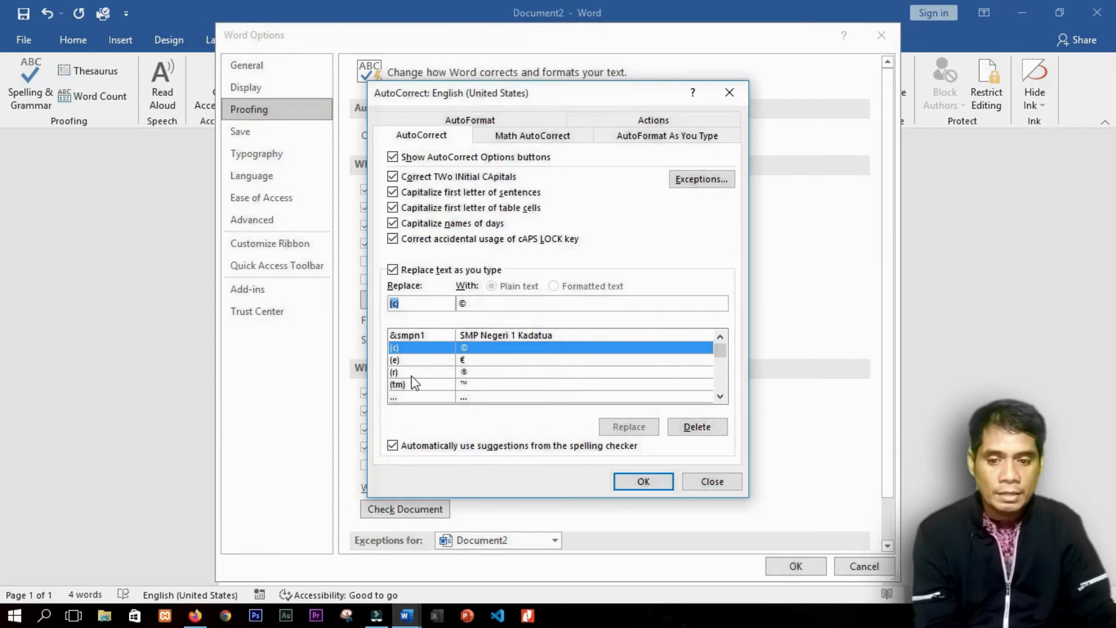
{"action": "left_click", "coordinate": [406, 359]}
{"action": "left_click", "coordinate": [396, 372]}
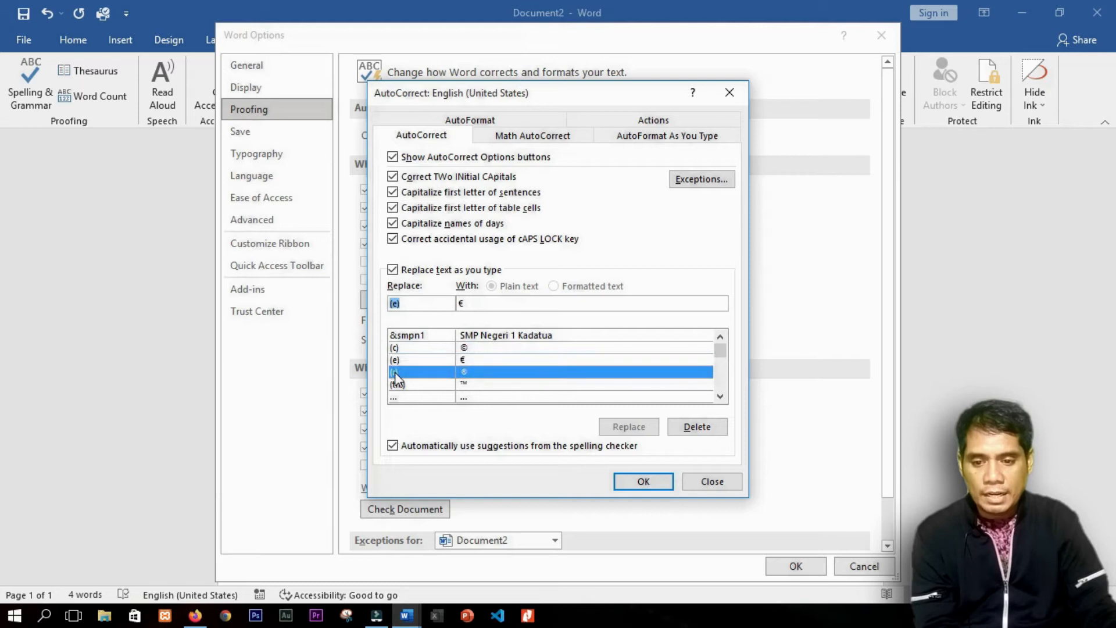
{"action": "left_click", "coordinate": [479, 385]}
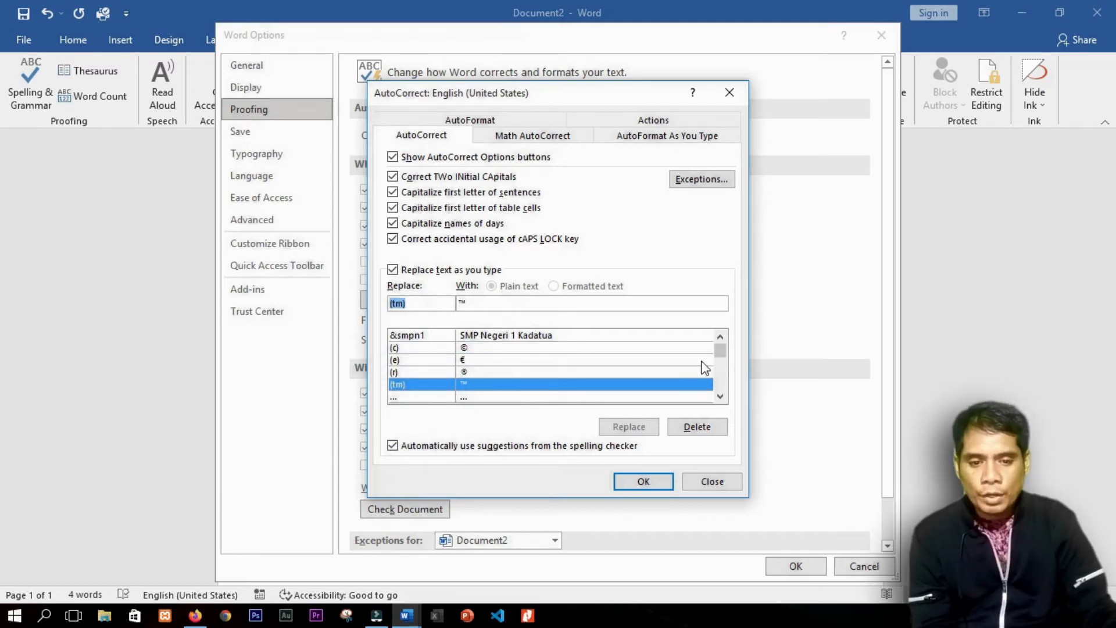
{"action": "left_click", "coordinate": [652, 481]}
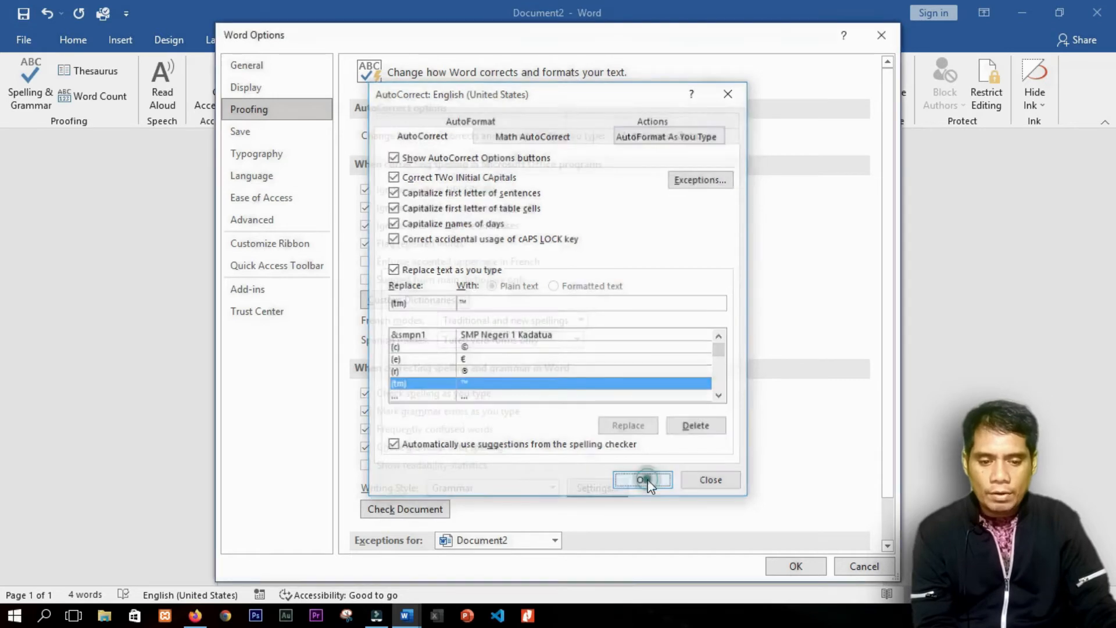
{"action": "left_click", "coordinate": [772, 563]}
Step: Replace the school-name line by typing &smpn1, which expands to SMP Negeri 1 Kadatua
{"action": "left_click", "coordinate": [241, 228]}
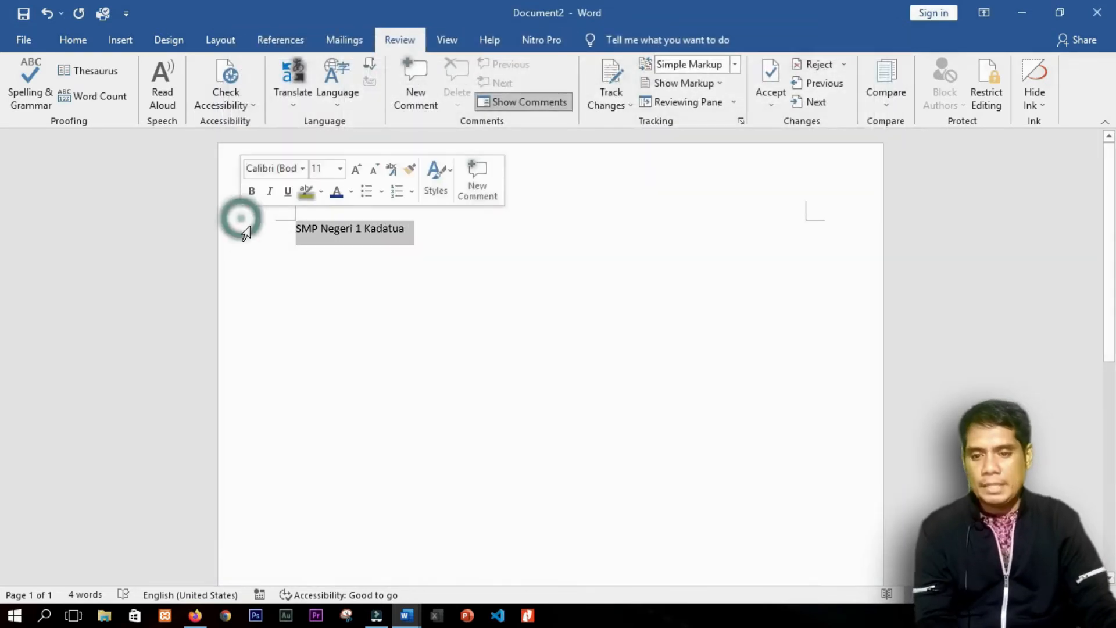
{"action": "key", "text": "Delete"}
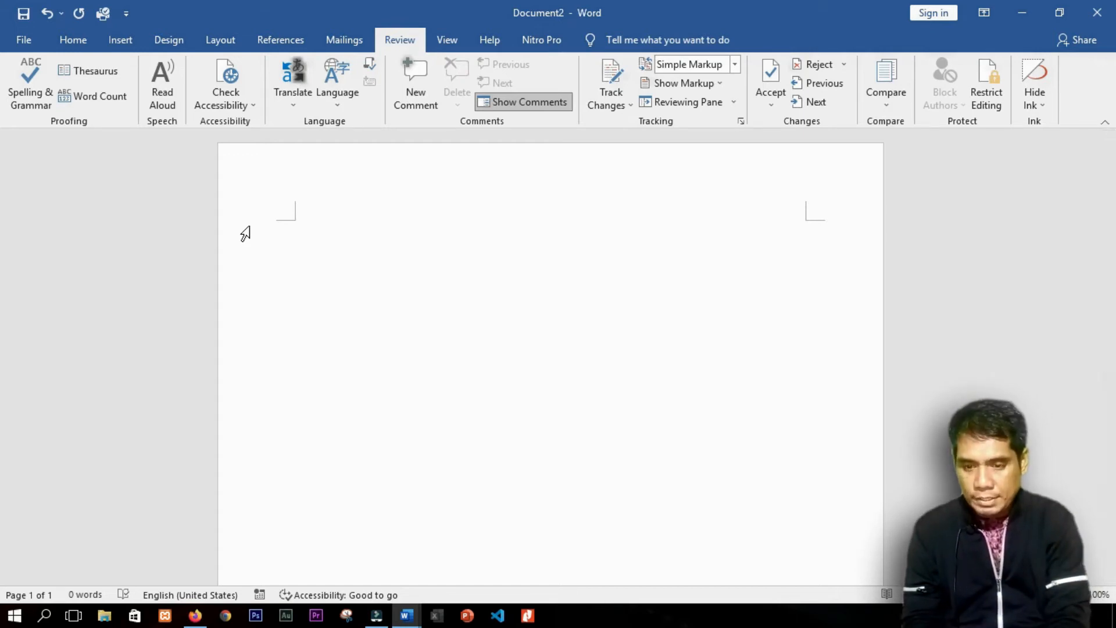
{"action": "type", "text": "&smpn1"}
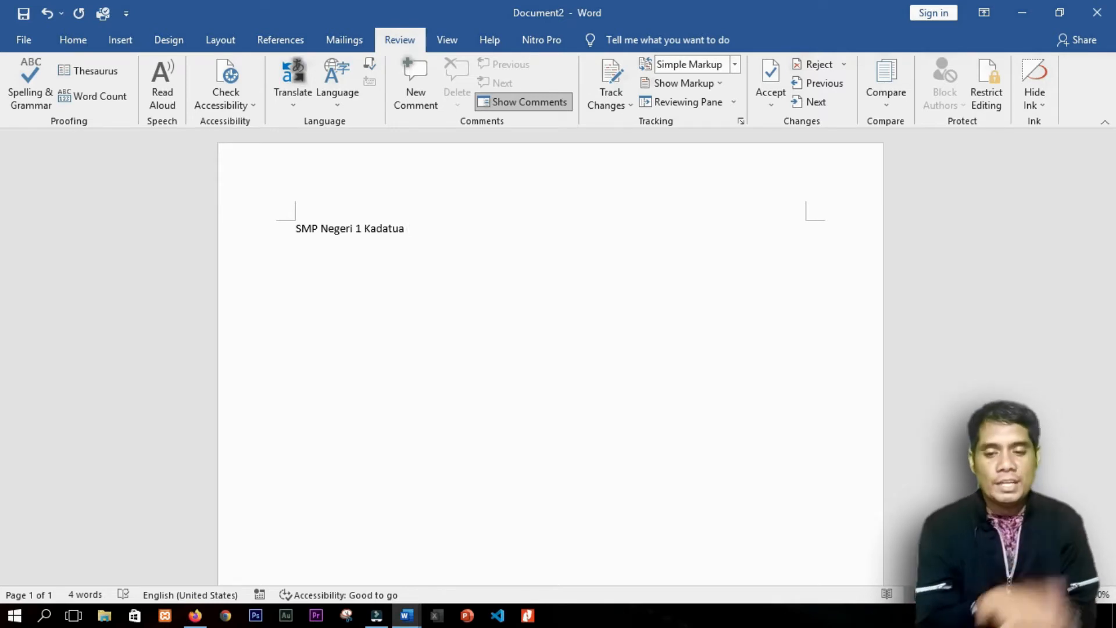
{"action": "key", "text": "Return"}
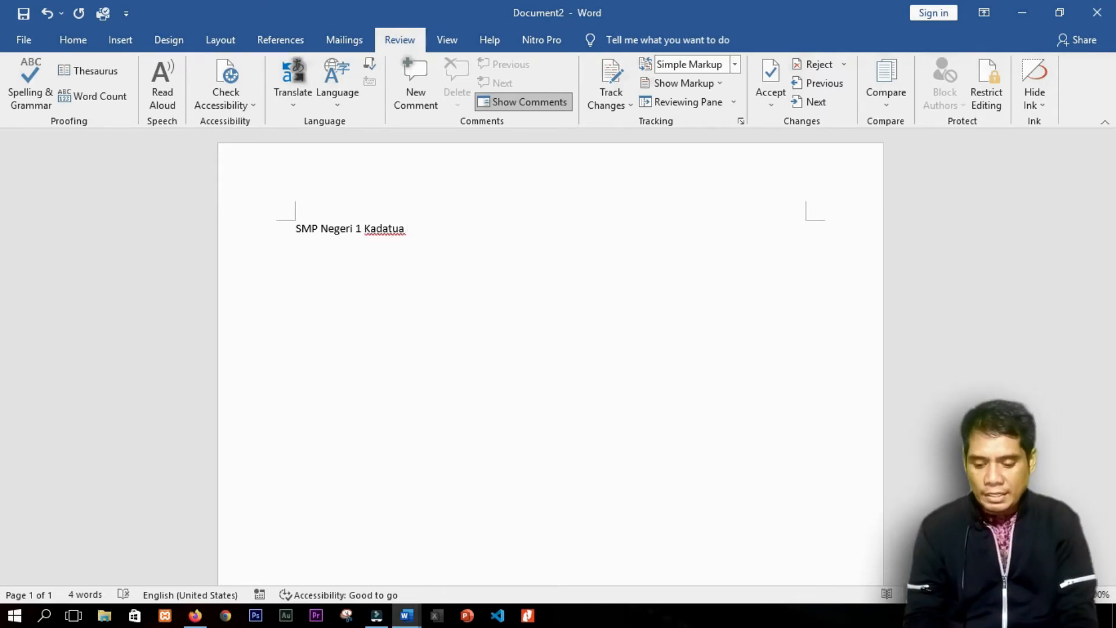
Step: Type (c), (r) and (tm) to get ©, ® and ™, then clear the whole page
{"action": "type", "text": "(c)"}
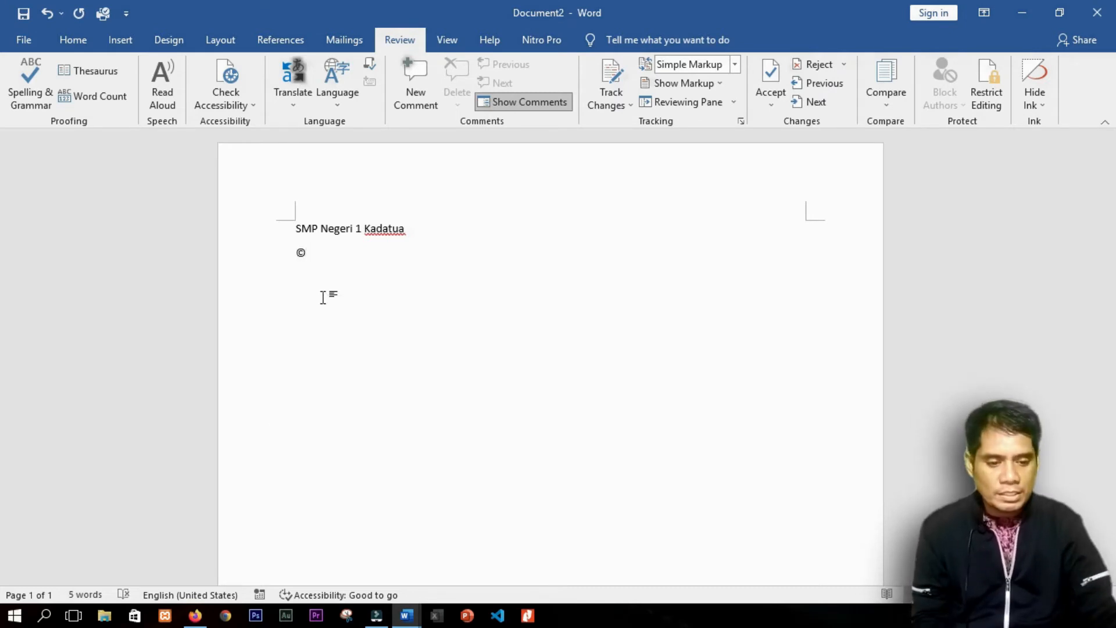
{"action": "left_click", "coordinate": [1071, 594]}
{"action": "left_click", "coordinate": [1071, 595]}
{"action": "left_click", "coordinate": [1071, 595]}
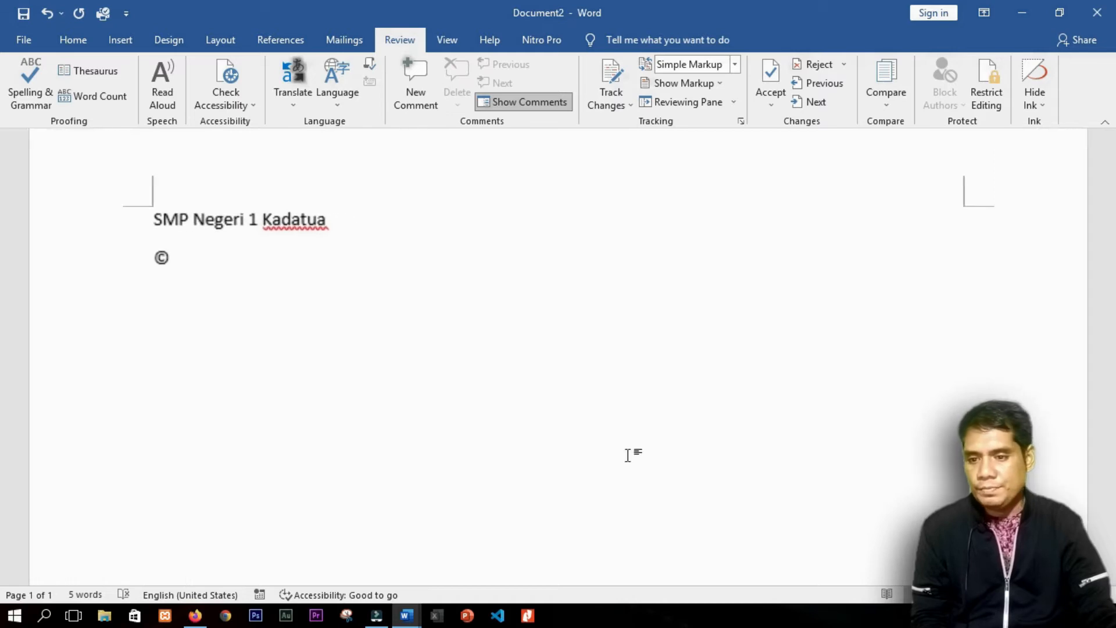
{"action": "left_click", "coordinate": [211, 260]}
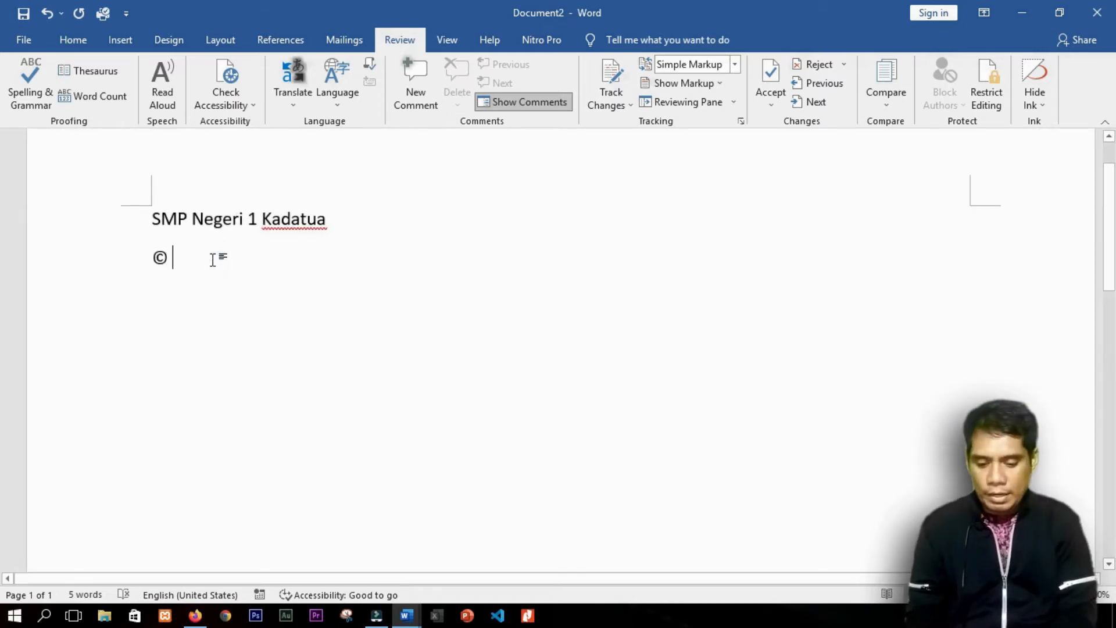
{"action": "type", "text": "(r"}
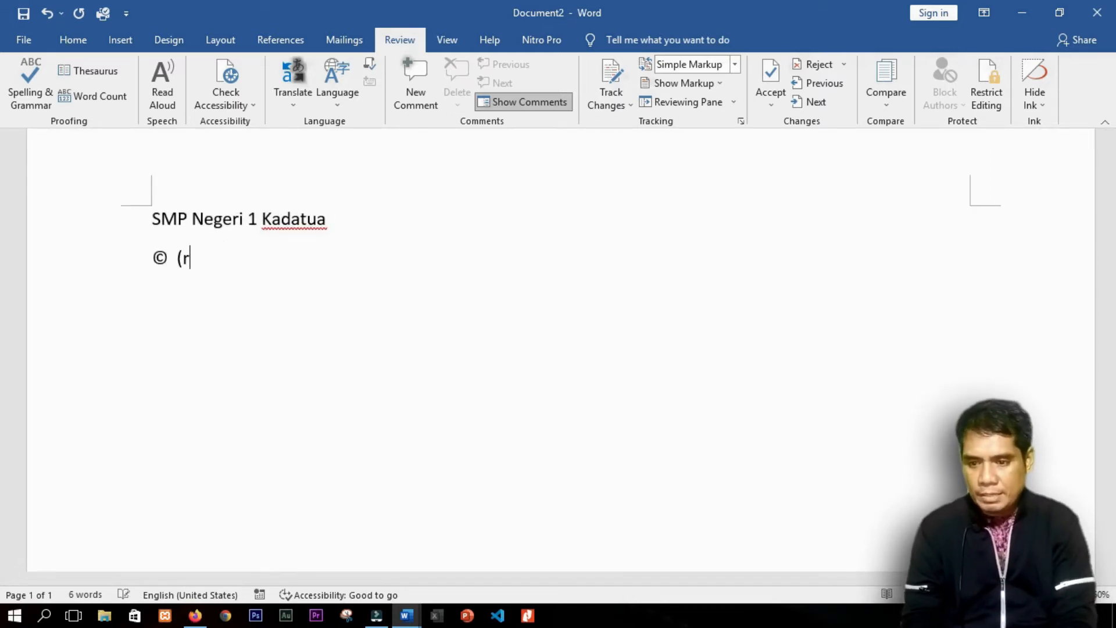
{"action": "type", "text": ")"}
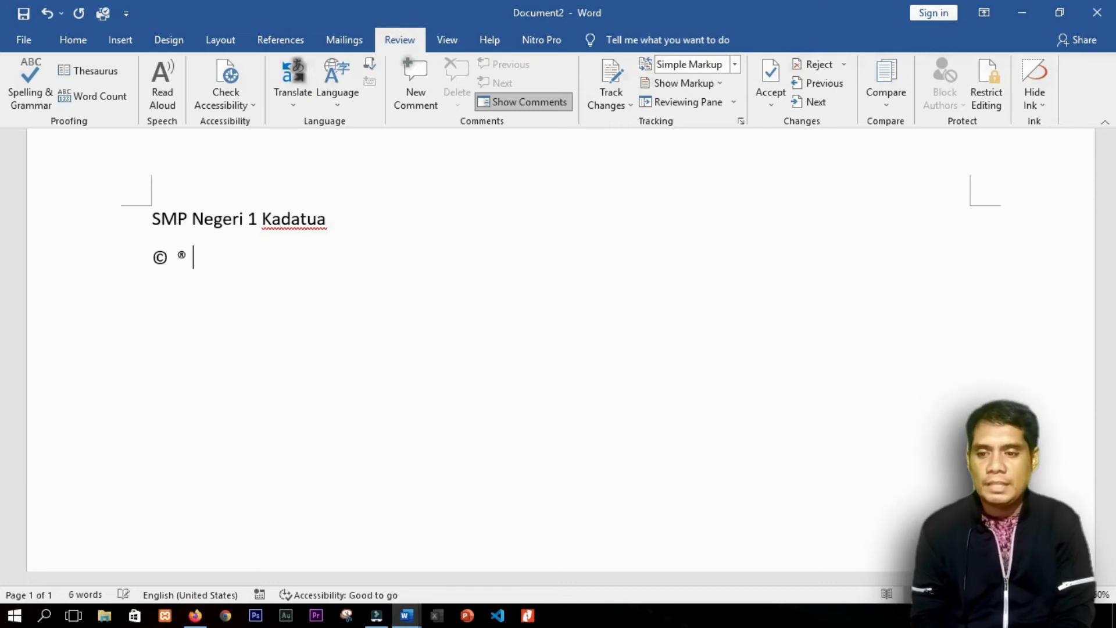
{"action": "type", "text": "   ("}
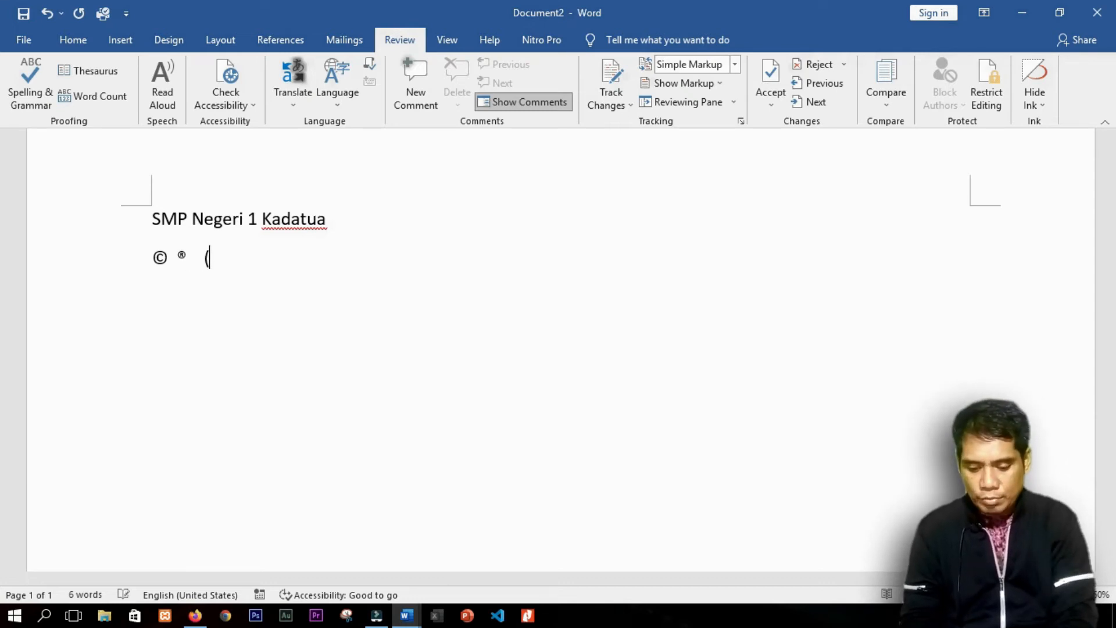
{"action": "type", "text": "tm)"}
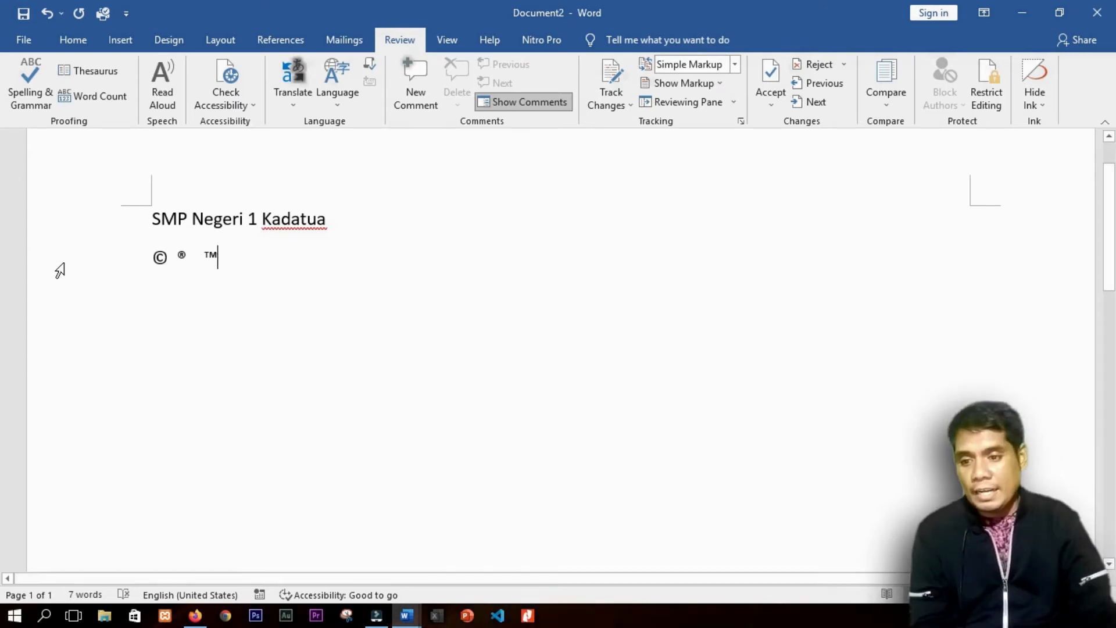
{"action": "left_click", "coordinate": [95, 262]}
{"action": "left_click", "coordinate": [245, 278]}
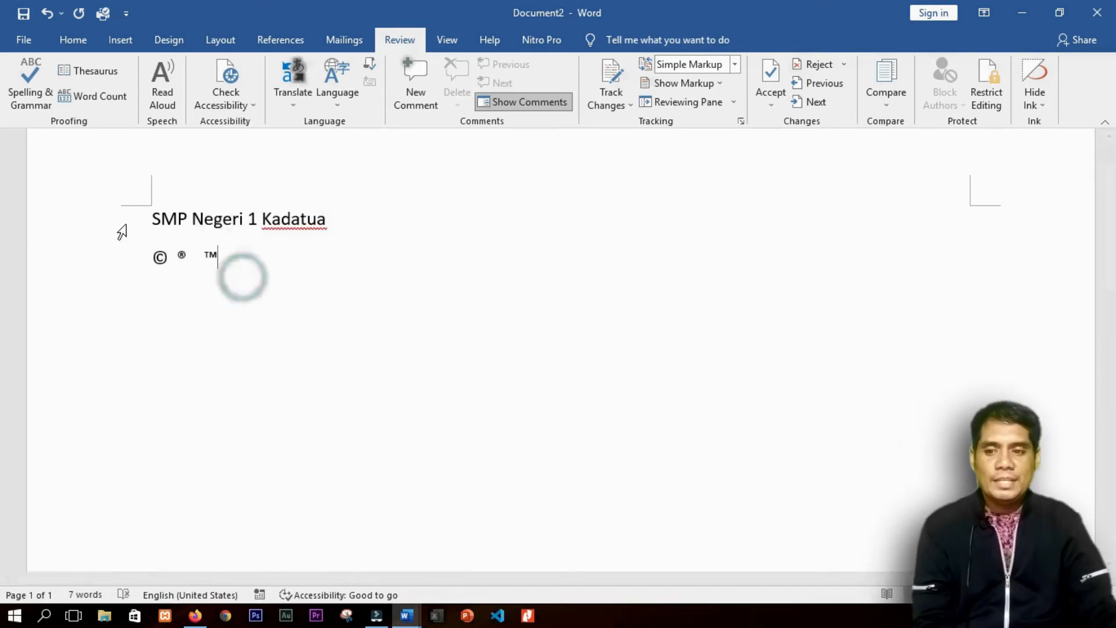
{"action": "left_click", "coordinate": [120, 219]}
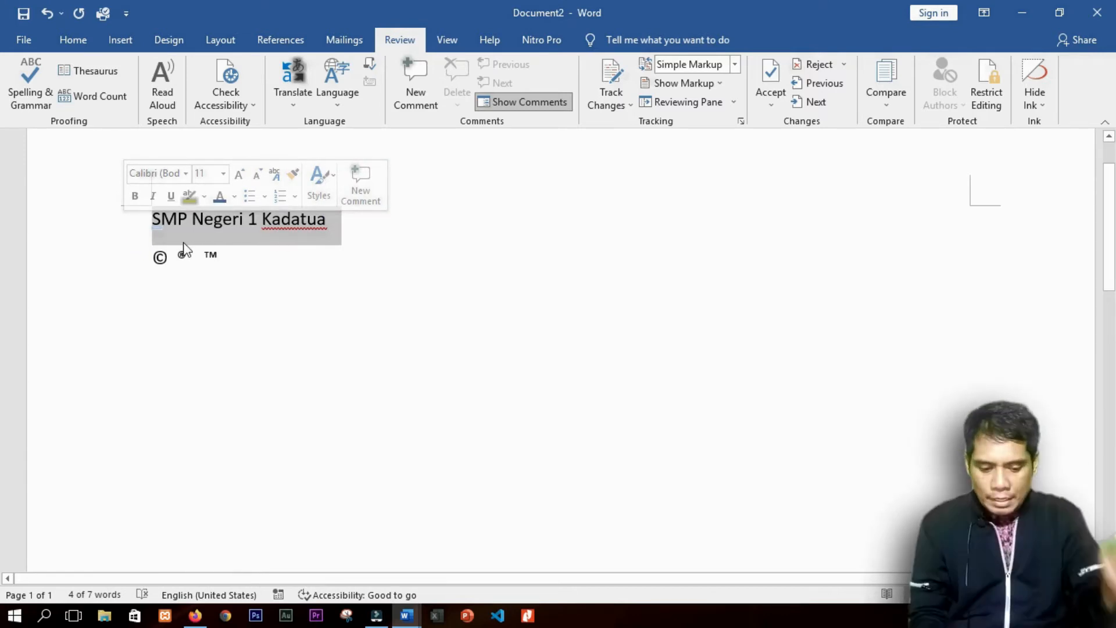
{"action": "key", "text": "ctrl+a"}
{"action": "key", "text": "Delete"}
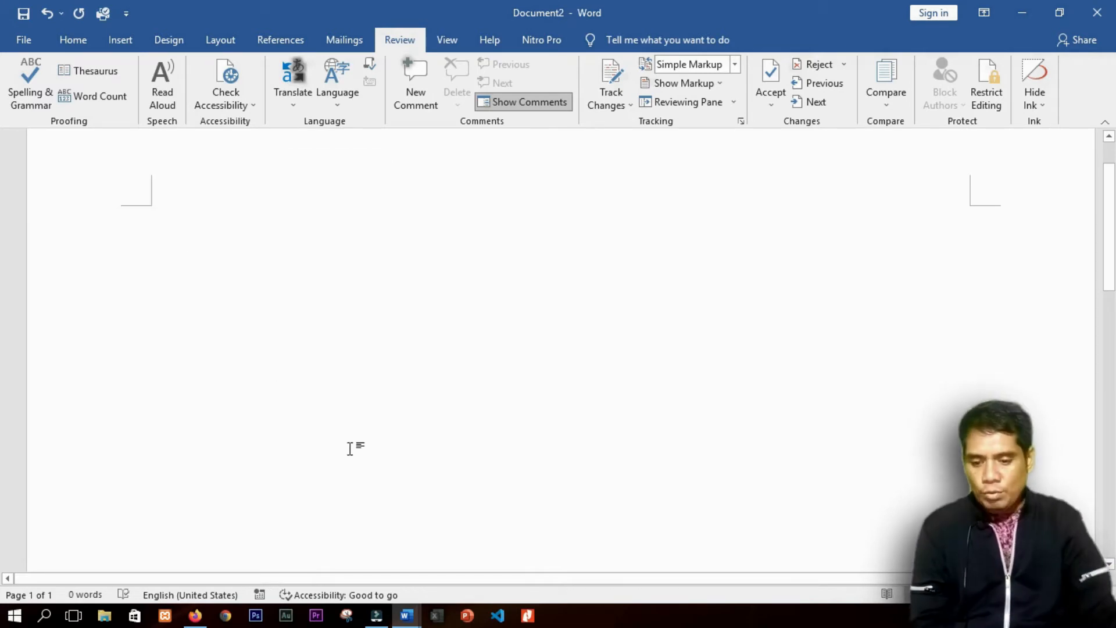
{"action": "mouse_move", "coordinate": [406, 615]}
{"action": "left_click", "coordinate": [354, 550]}
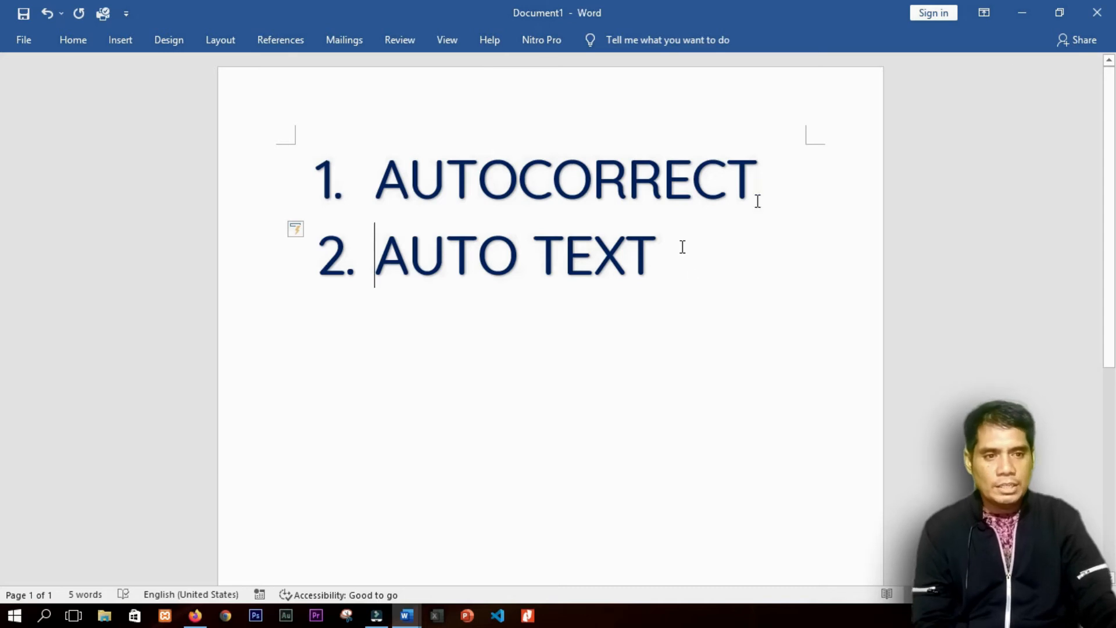
{"action": "left_click", "coordinate": [1021, 13]}
{"action": "left_click", "coordinate": [383, 236]}
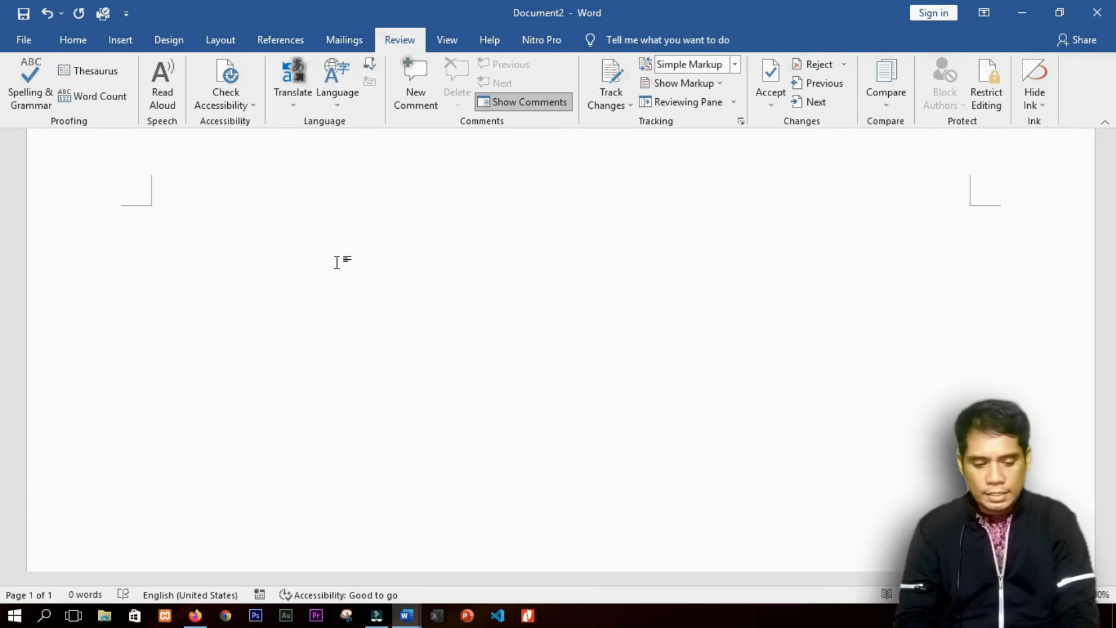
Step: Type the heading lines PEMERINTAH KABUPATEN BUTON SELATAN and DINAS PENDIDIKAN
{"action": "type", "text": "PEMERINTAH"}
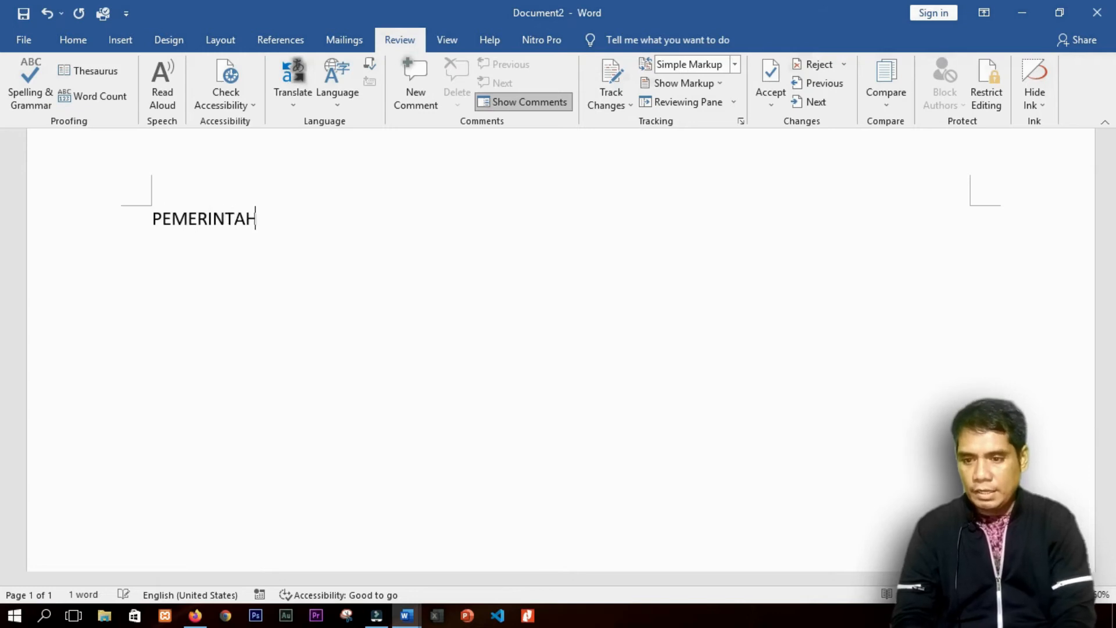
{"action": "type", "text": " KABUPATEN"}
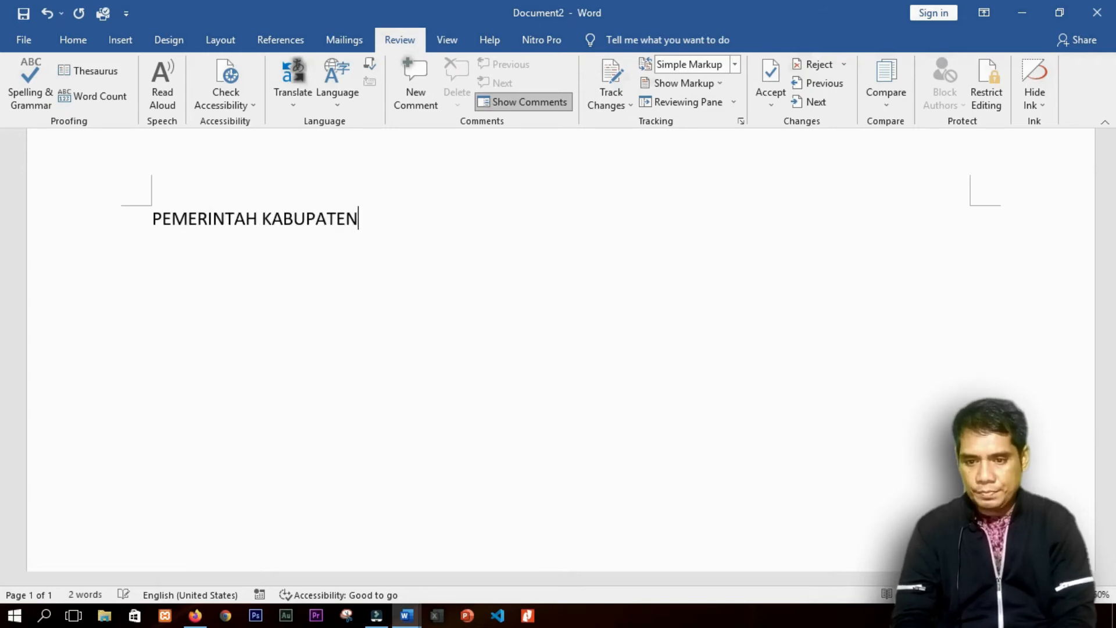
{"action": "type", "text": " BUTON SELATAN"}
{"action": "key", "text": "Return"}
{"action": "type", "text": "DINAS PEN"}
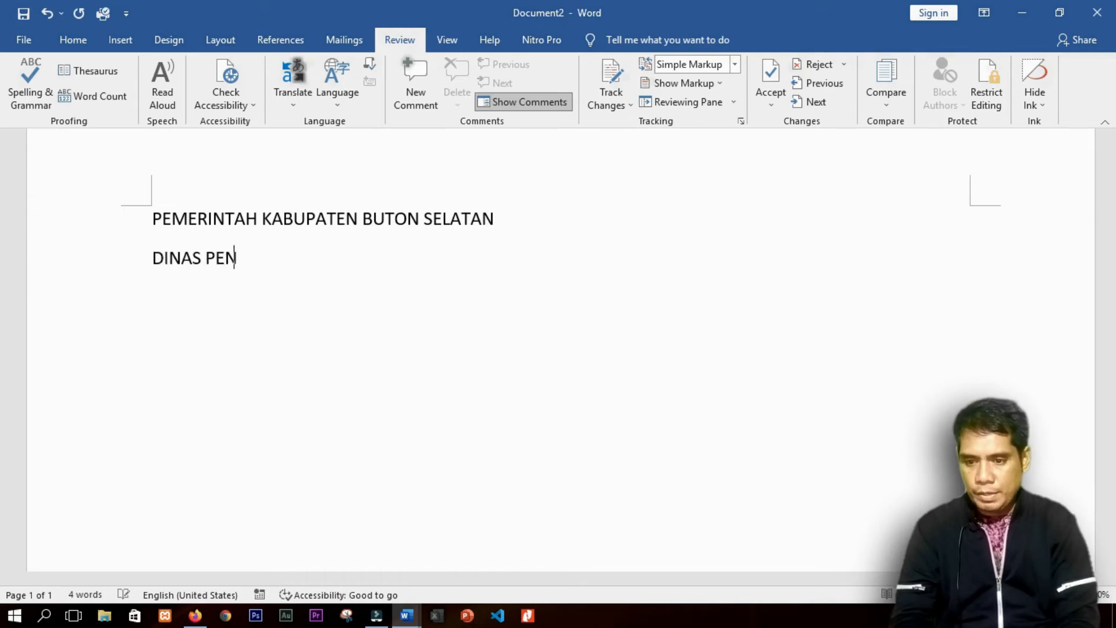
{"action": "type", "text": "DIDIKAN SMP NE"}
{"action": "key", "text": "BackSpace"}
{"action": "key", "text": "BackSpace"}
{"action": "key", "text": "BackSpace"}
{"action": "key", "text": "BackSpace"}
{"action": "key", "text": "BackSpace"}
{"action": "key", "text": "BackSpace"}
{"action": "key", "text": "BackSpace"}
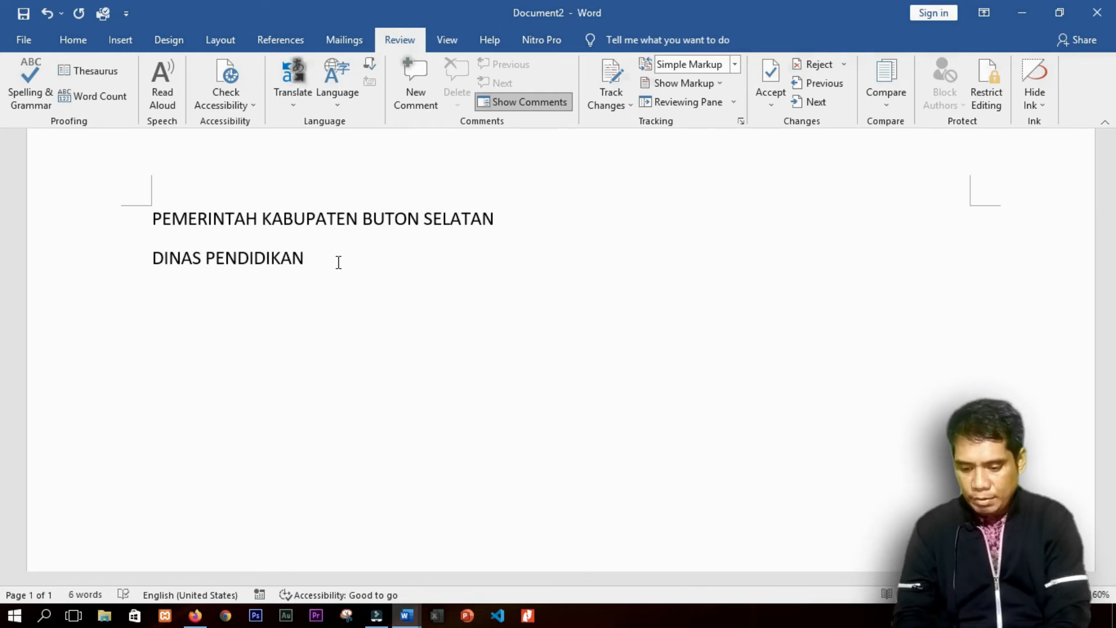
Step: Start the third line by expanding the &SMPN1 shortcut into the school name
{"action": "type", "text": "&SMP"}
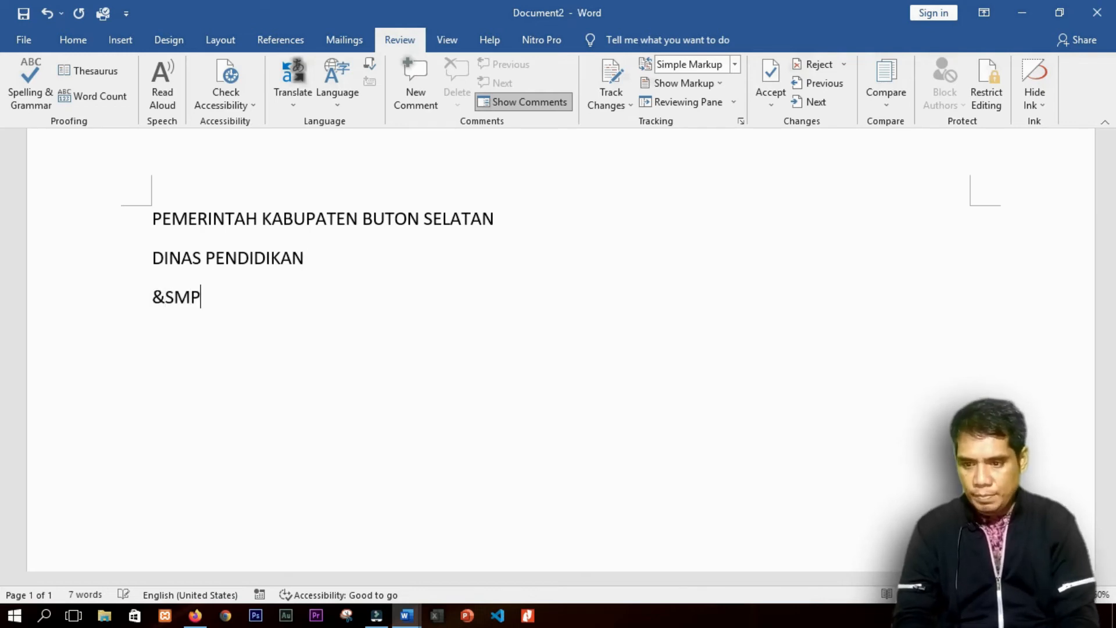
{"action": "key", "text": "BackSpace"}
{"action": "type", "text": "M"}
{"action": "key", "text": "BackSpace"}
{"action": "type", "text": "P1"}
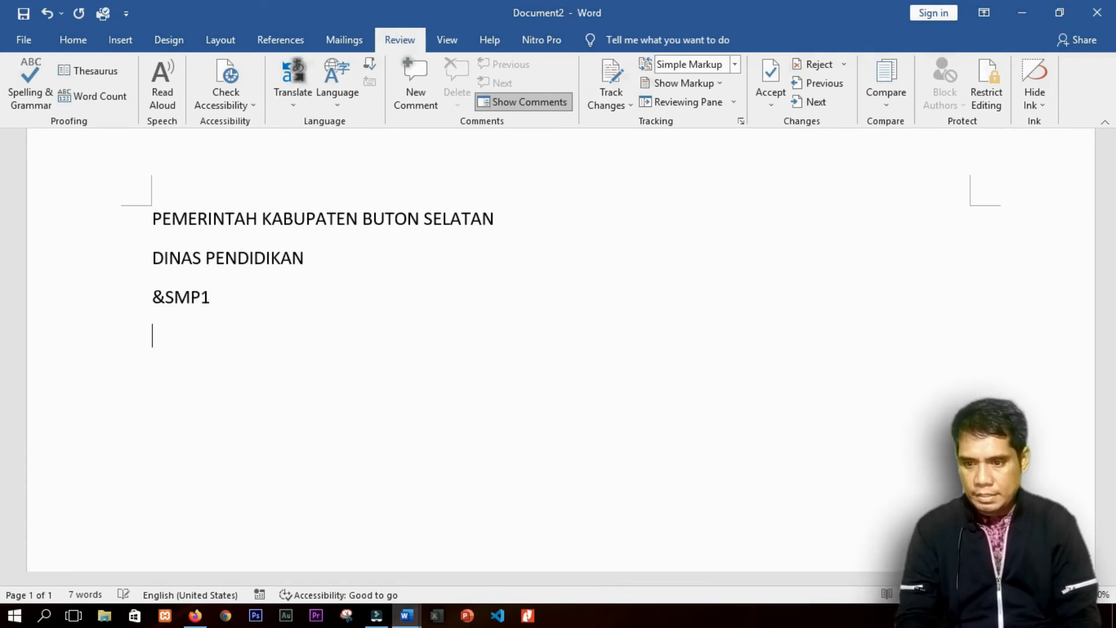
{"action": "key", "text": "BackSpace"}
{"action": "key", "text": "BackSpace"}
{"action": "key", "text": "BackSpace"}
{"action": "key", "text": "BackSpace"}
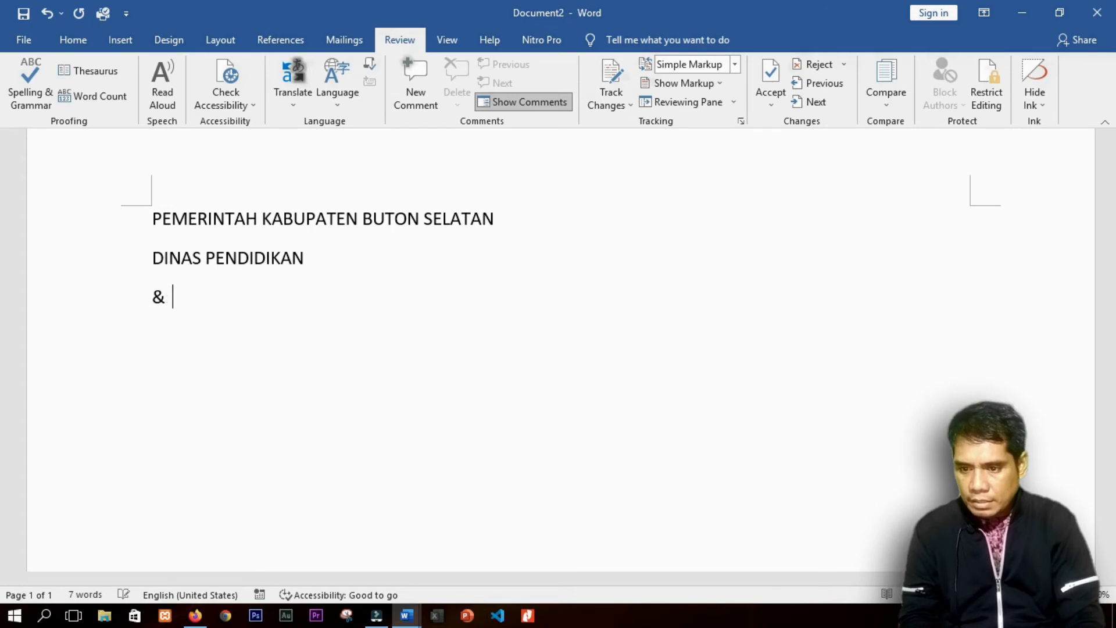
{"action": "type", "text": "SMPN1 Kadatua"}
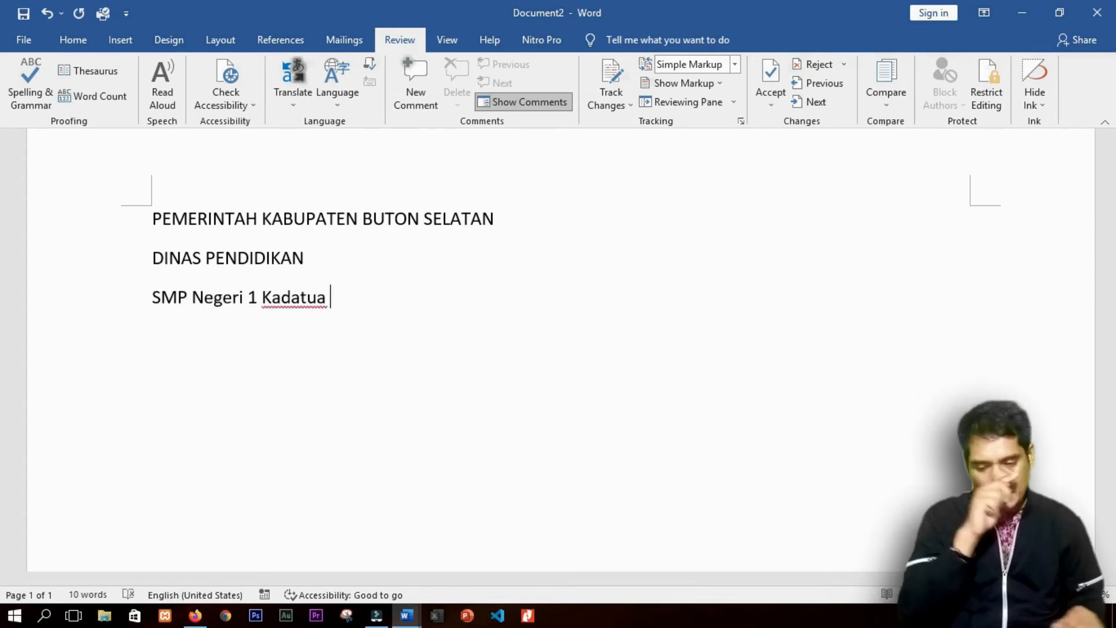
{"action": "left_click", "coordinate": [127, 308]}
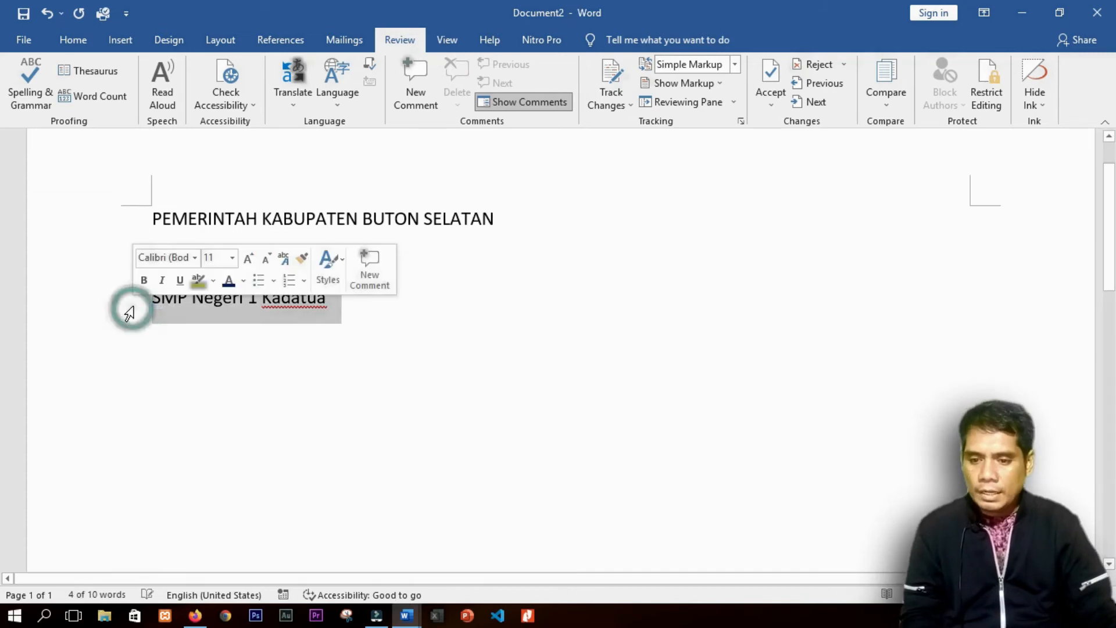
Step: Retype the third line in capitals as SMP NEGERI 1 KADATUA
{"action": "type", "text": "smp"}
{"action": "key", "text": "BackSpace"}
{"action": "key", "text": "BackSpace"}
{"action": "key", "text": "BackSpace"}
{"action": "key", "text": "BackSpace"}
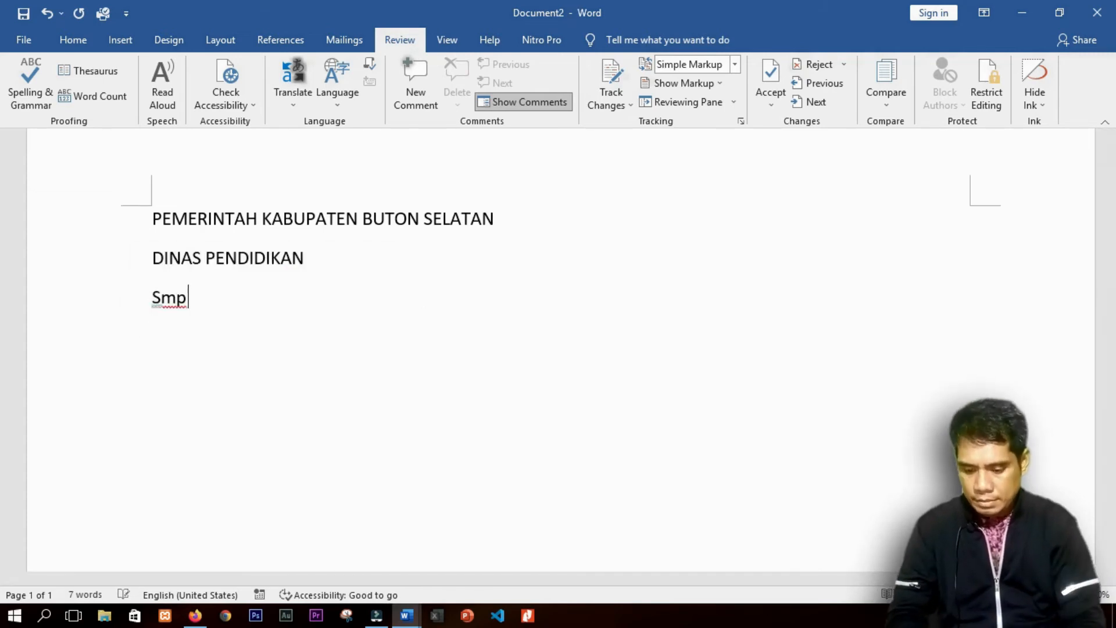
{"action": "type", "text": "smp"}
{"action": "key", "text": "BackSpace"}
{"action": "key", "text": "BackSpace"}
{"action": "key", "text": "BackSpace"}
{"action": "type", "text": "SMP NEGERI 1 "}
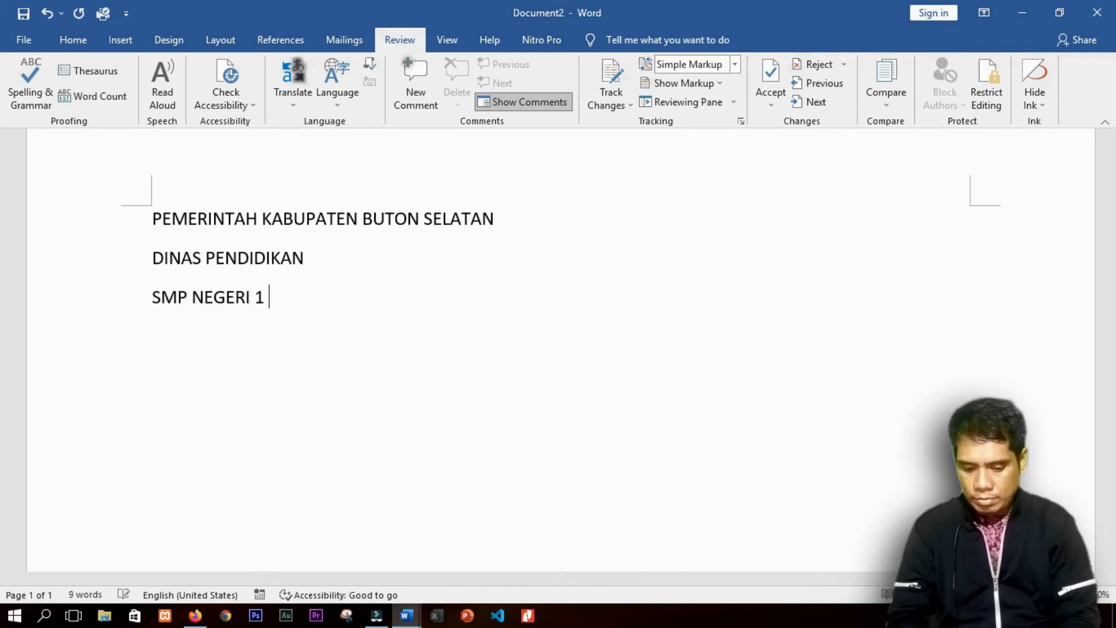
{"action": "type", "text": "KADATUA"}
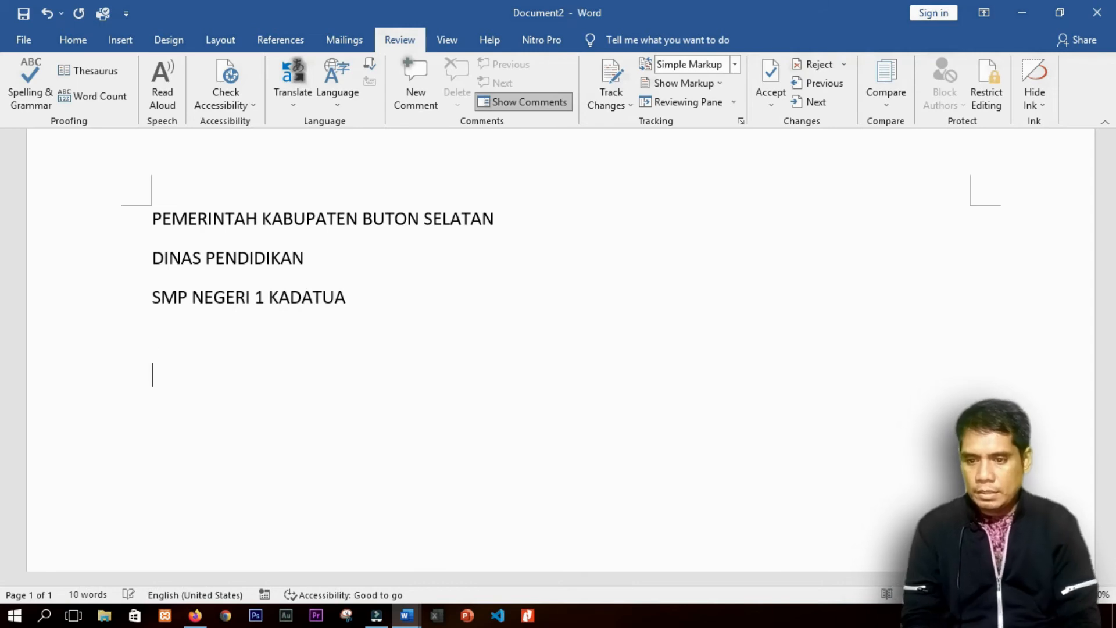
Step: Add the address line with Jln. Poros Kadatua, Kode Post 93752, the school e-mail and Desa Marawali
{"action": "key", "text": "Return"}
{"action": "type", "text": "JLn. Por"}
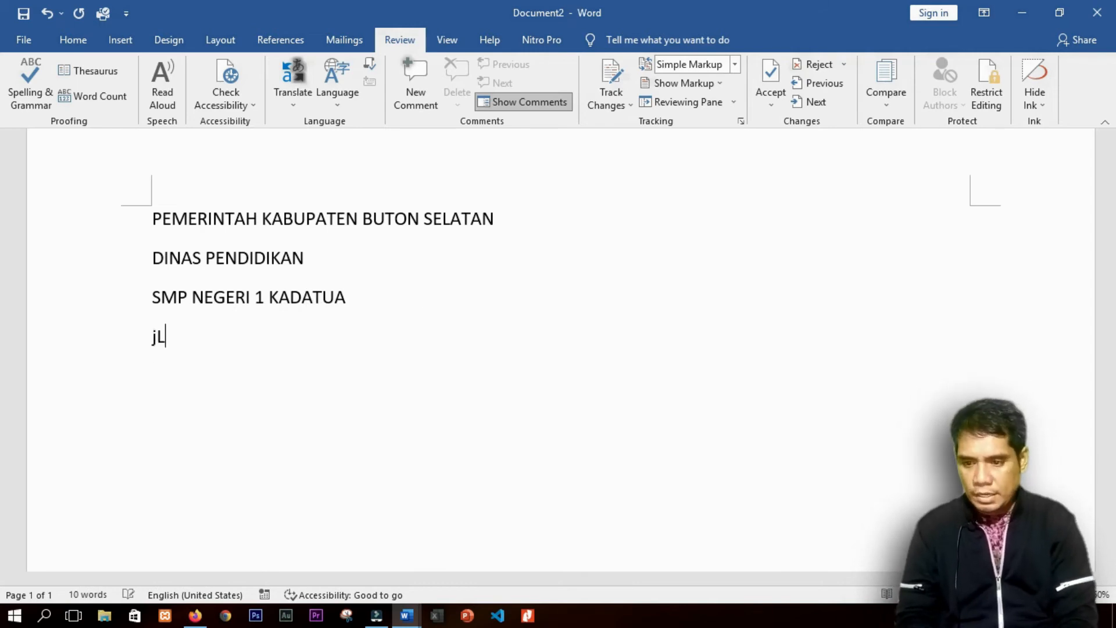
{"action": "type", "text": "os "}
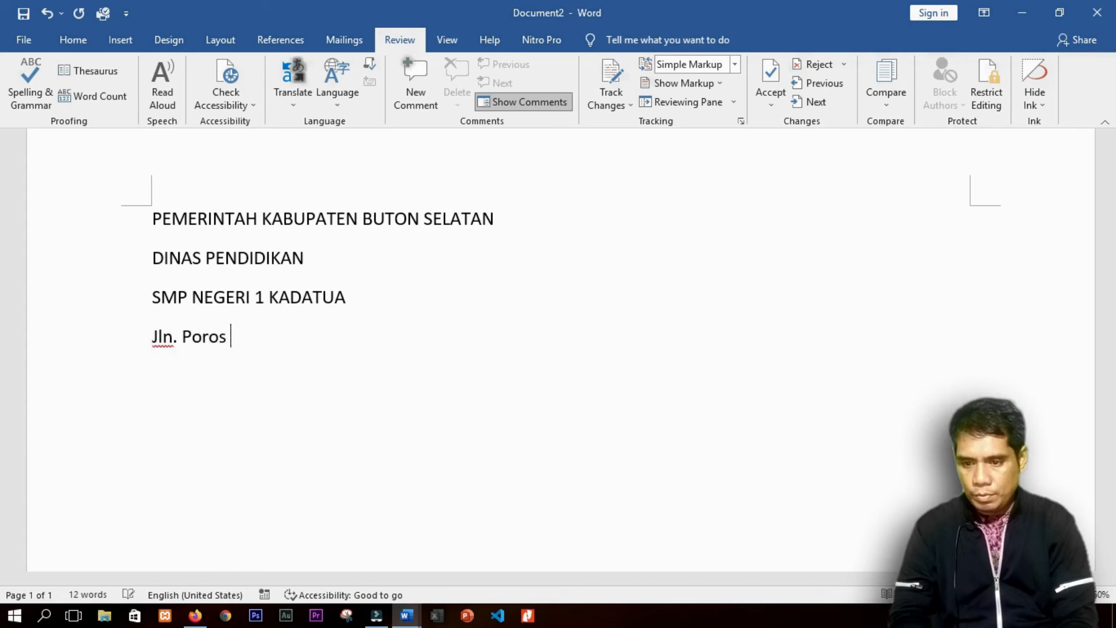
{"action": "type", "text": "Kadatua No"}
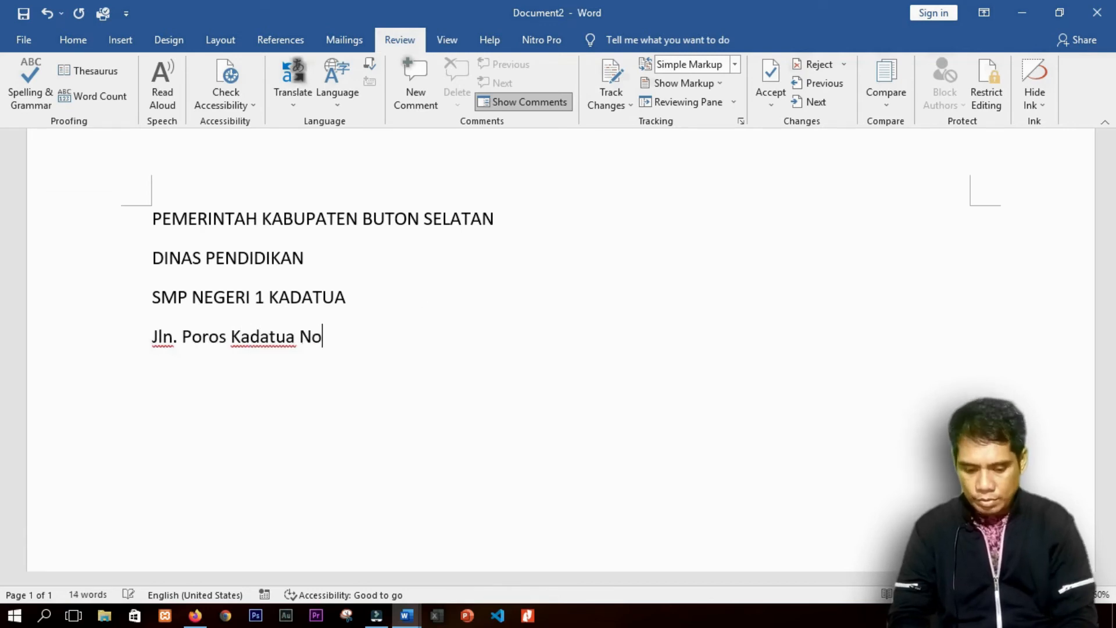
{"action": "type", "text": "...... "}
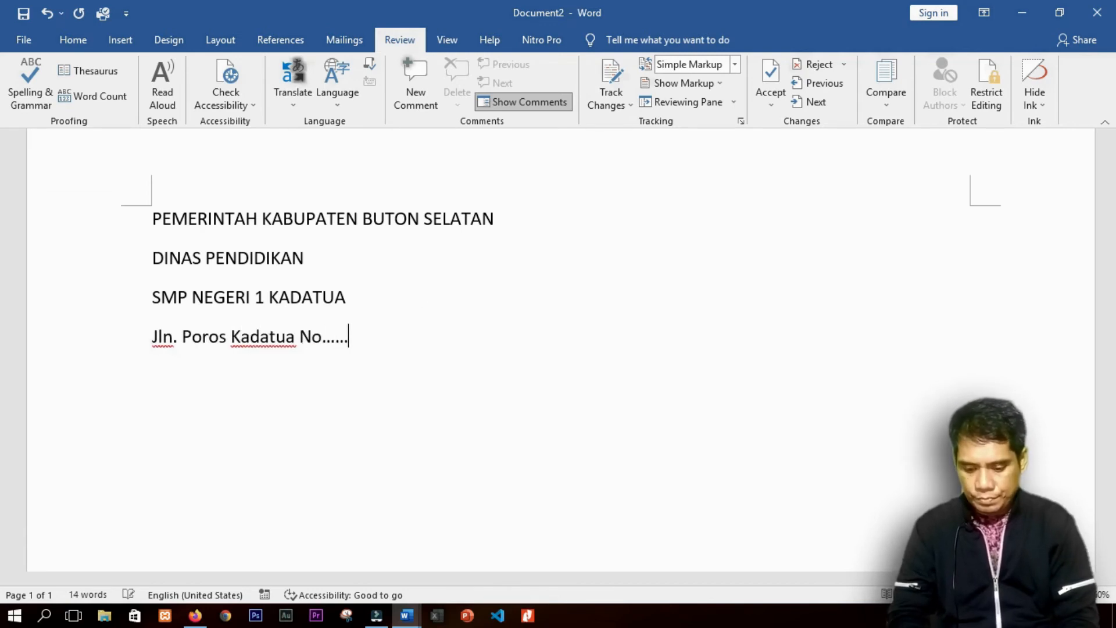
{"action": "type", "text": "Kode Pis"}
{"action": "key", "text": "BackSpace"}
{"action": "key", "text": "BackSpace"}
{"action": "type", "text": "ost : "}
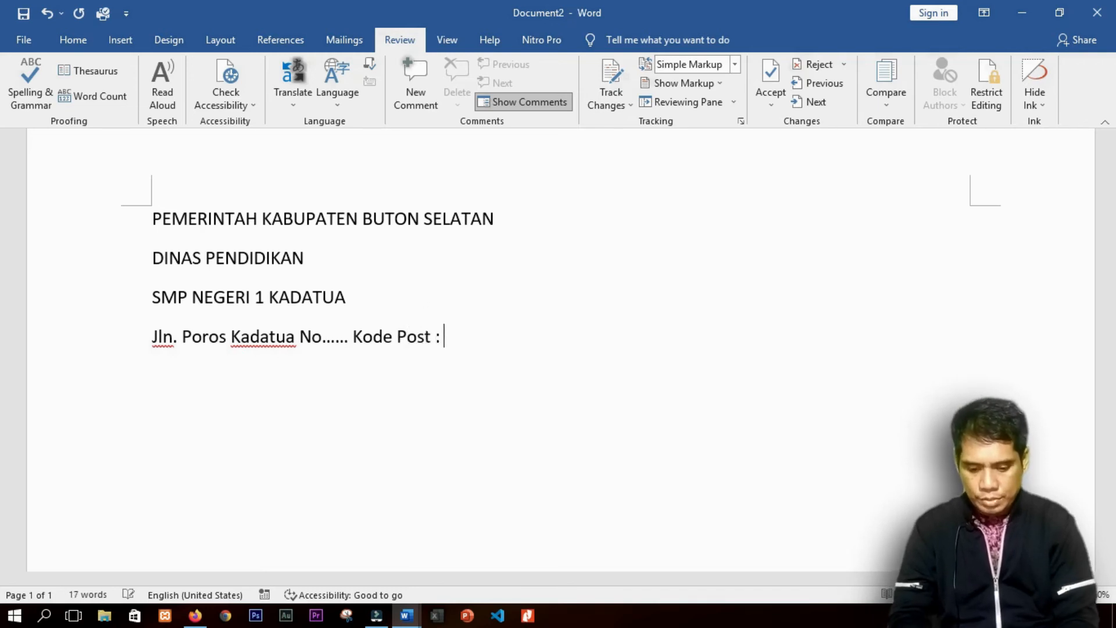
{"action": "type", "text": "93752"}
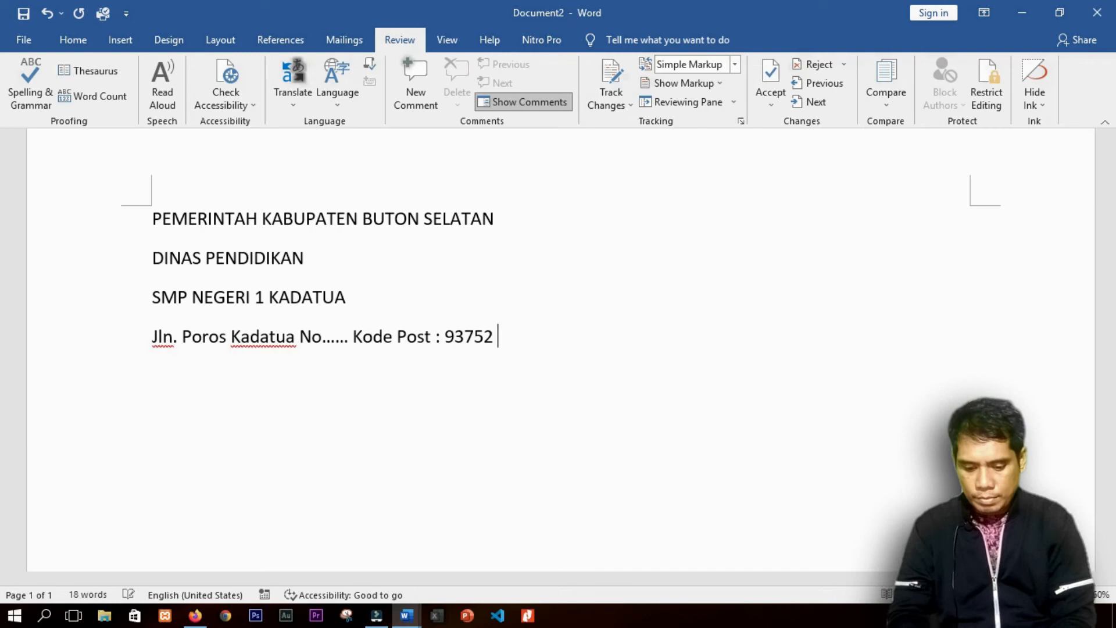
{"action": "type", "text": " email "}
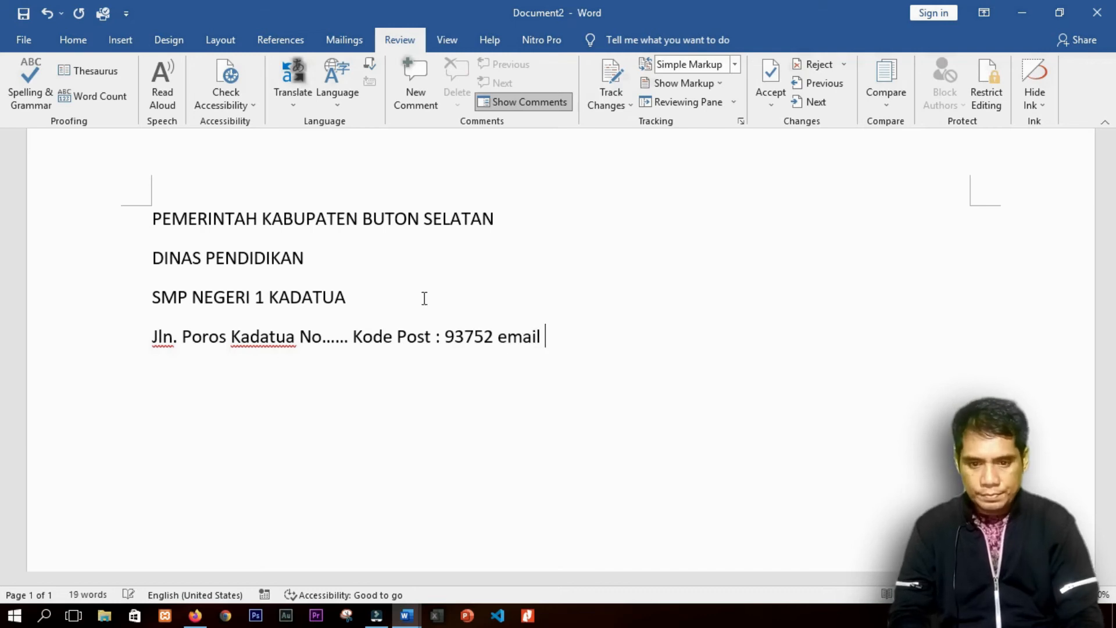
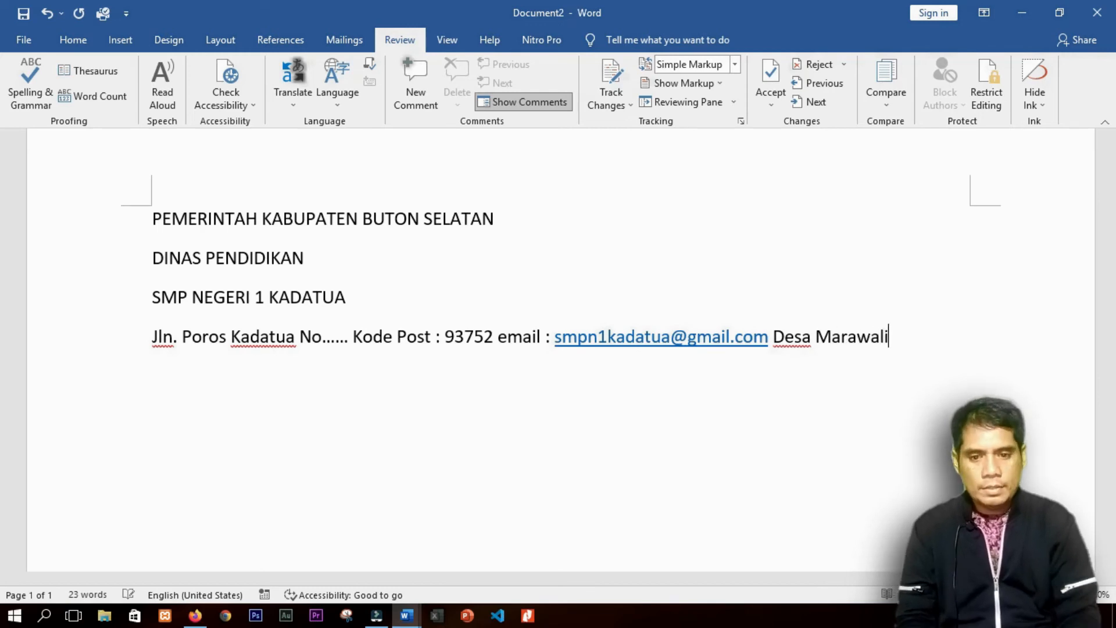
{"action": "type", "text": "i"}
{"action": "key", "text": "Return"}
{"action": "key", "text": "Return"}
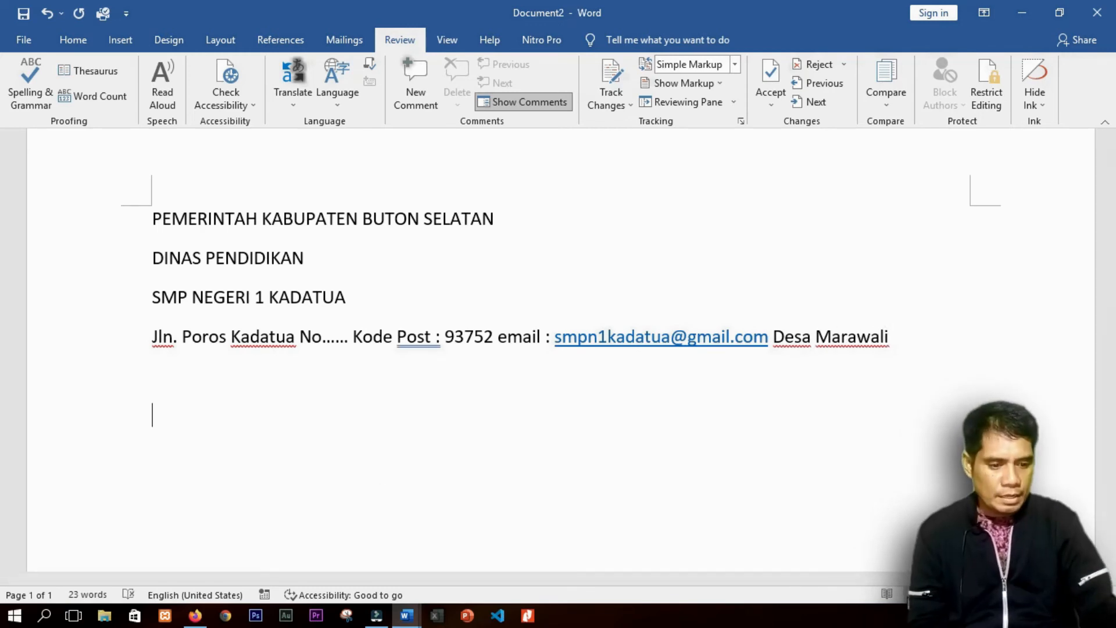
{"action": "scroll", "coordinate": [210, 279], "scroll_direction": "down", "scroll_amount": 3}
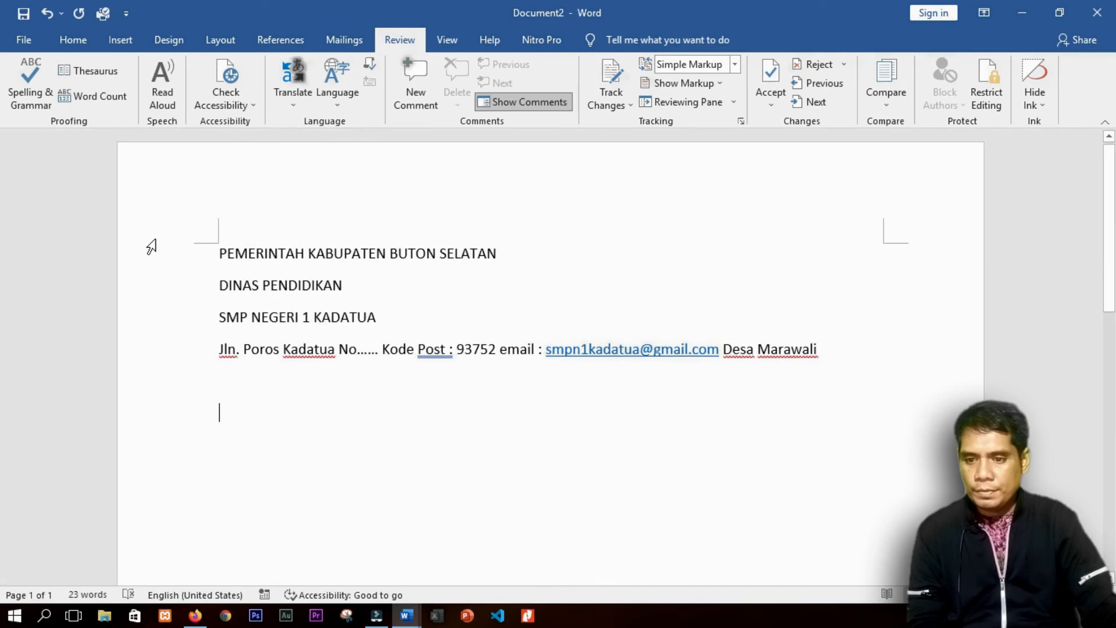
Step: Set the entire letterhead in bold Quicksand
{"action": "left_click_drag", "start_coordinate": [153, 239], "coordinate": [184, 431]}
{"action": "left_click", "coordinate": [73, 39]}
{"action": "left_click", "coordinate": [167, 70]}
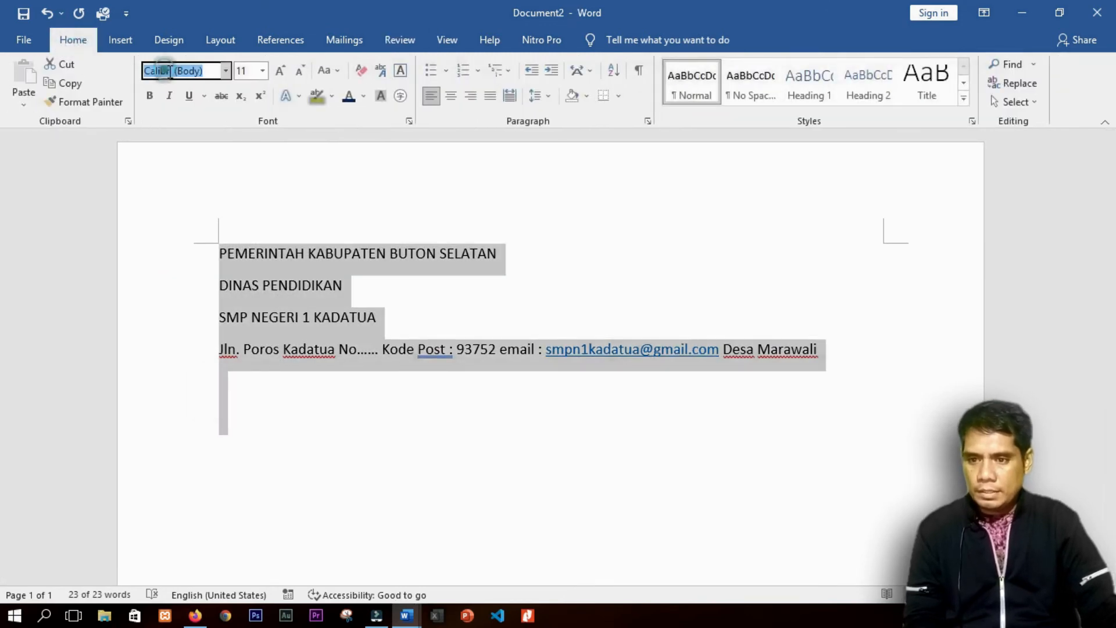
{"action": "type", "text": "Quicksand"}
{"action": "key", "text": "Return"}
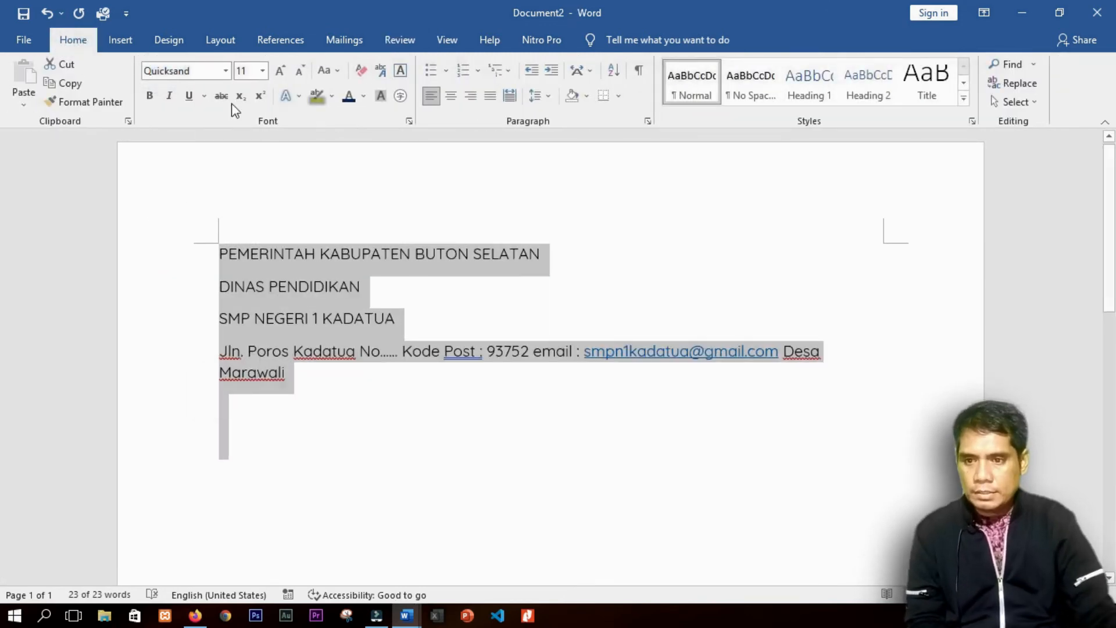
{"action": "left_click", "coordinate": [149, 95]}
Step: Shrink the address line to 8 pt and remove its bold
{"action": "left_click", "coordinate": [195, 372]}
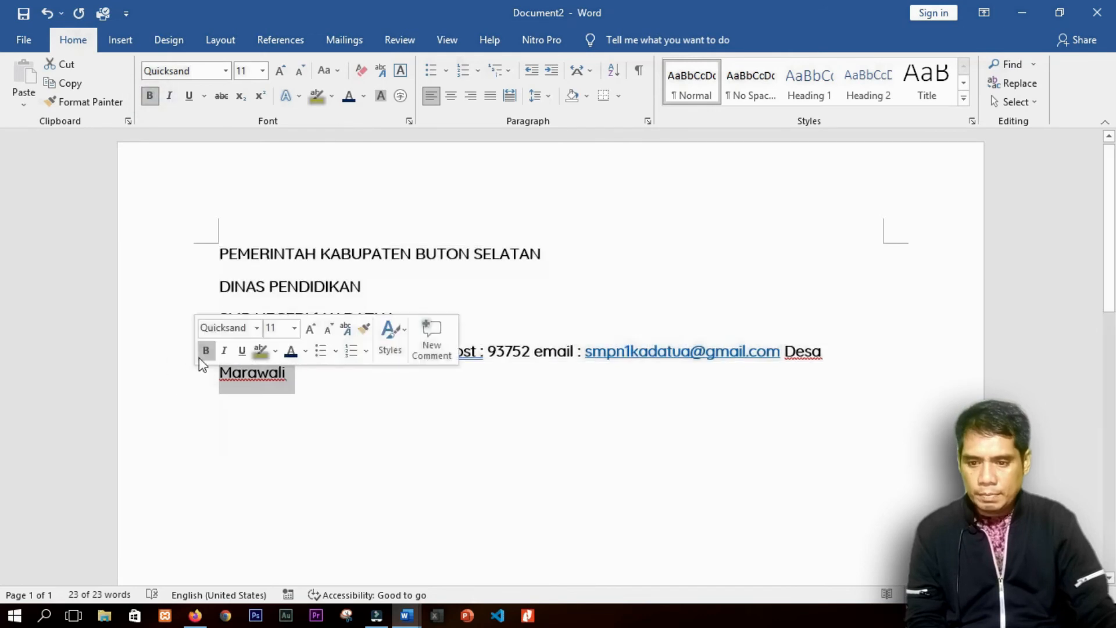
{"action": "double_click", "coordinate": [161, 352]}
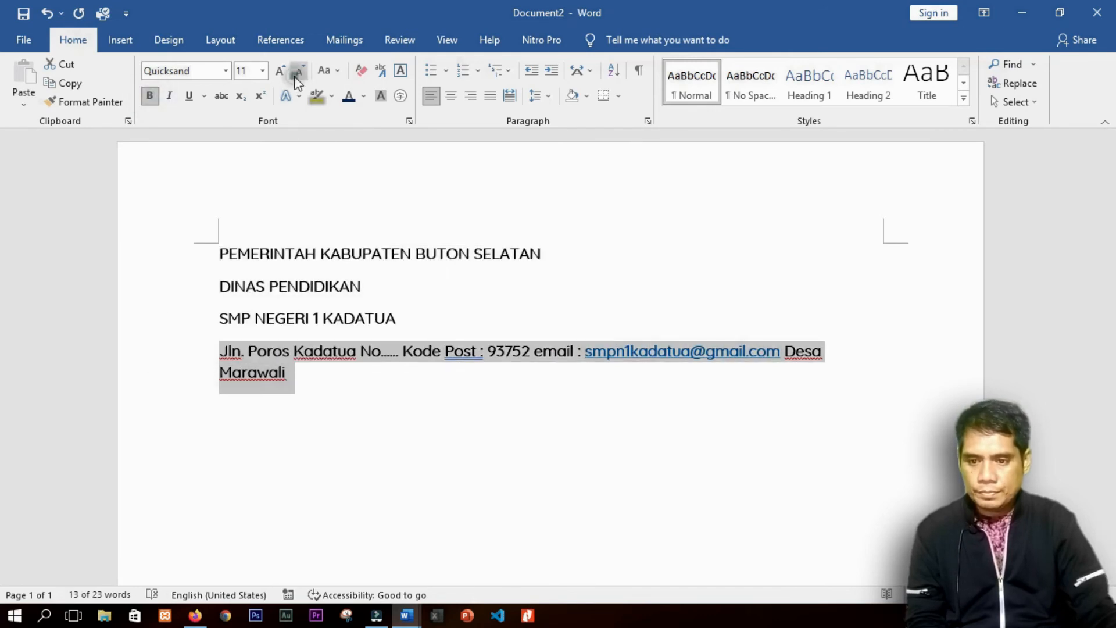
{"action": "left_click", "coordinate": [299, 70]}
{"action": "left_click", "coordinate": [298, 71]}
{"action": "left_click", "coordinate": [299, 71]}
{"action": "left_click", "coordinate": [149, 95]}
{"action": "left_click_drag", "start_coordinate": [173, 256], "coordinate": [188, 398]}
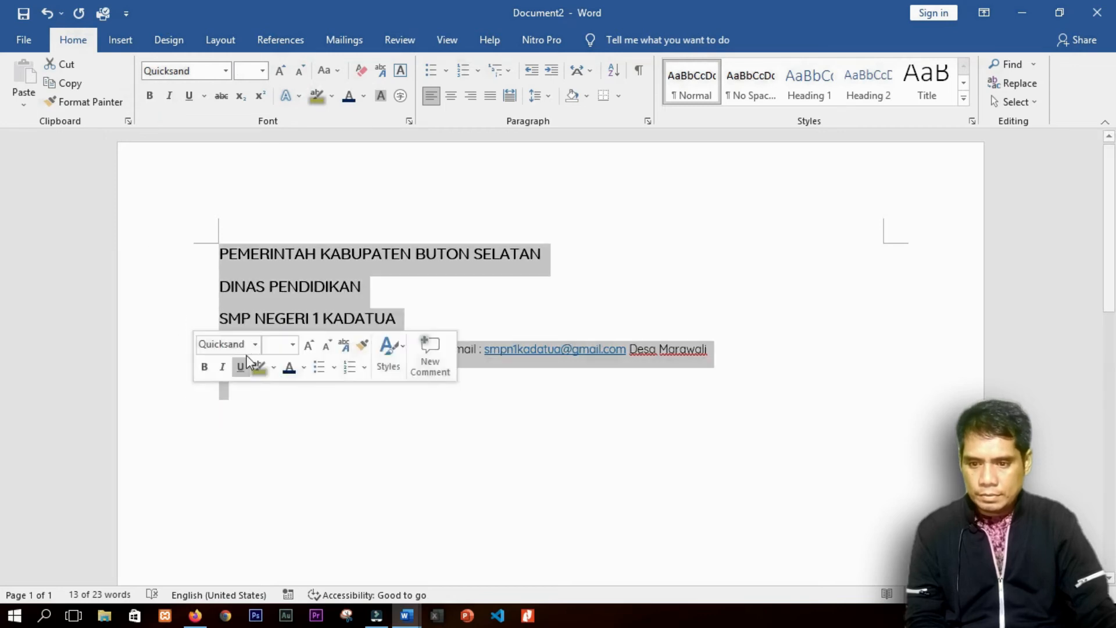
Step: Set paragraph Spacing After to 0 pt for all letterhead lines
{"action": "right_click", "coordinate": [258, 311]}
{"action": "left_click", "coordinate": [301, 496]}
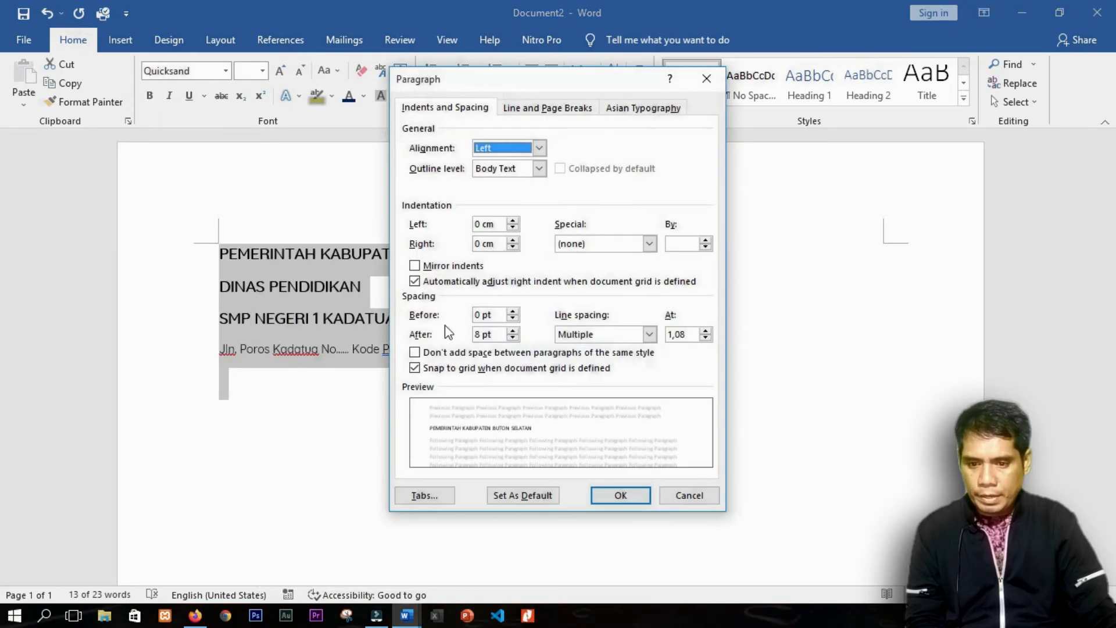
{"action": "left_click", "coordinate": [512, 338]}
{"action": "left_click", "coordinate": [512, 337]}
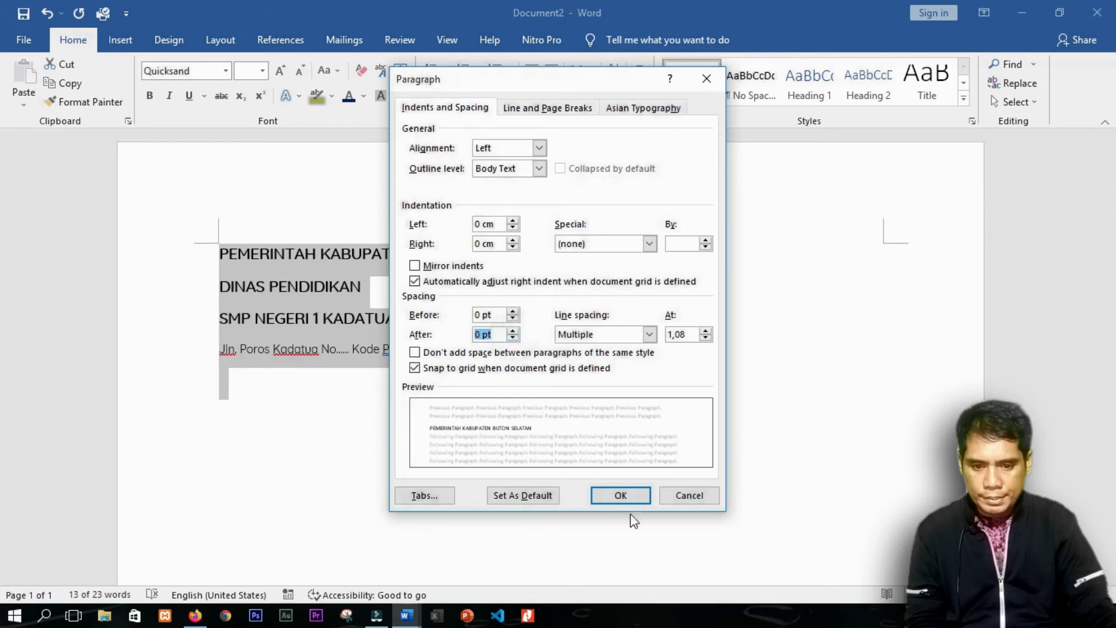
{"action": "left_click", "coordinate": [624, 495]}
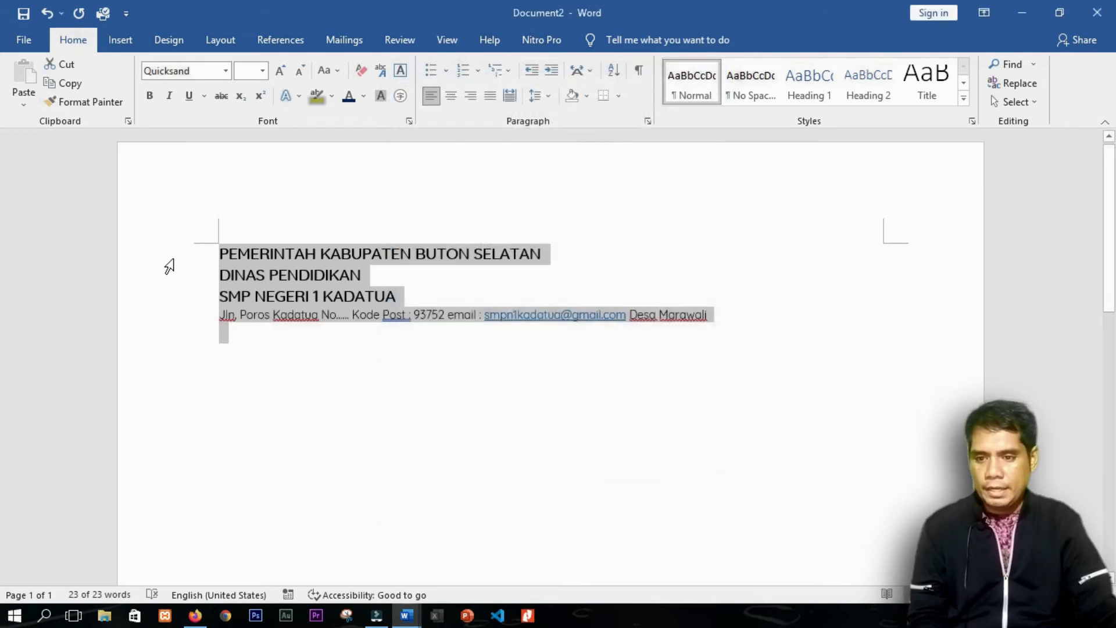
Step: Enlarge DINAS PENDIDIKAN to 14 pt, then place the cursor in the address line
{"action": "left_click_drag", "start_coordinate": [169, 254], "coordinate": [175, 297]}
{"action": "left_click", "coordinate": [169, 266]}
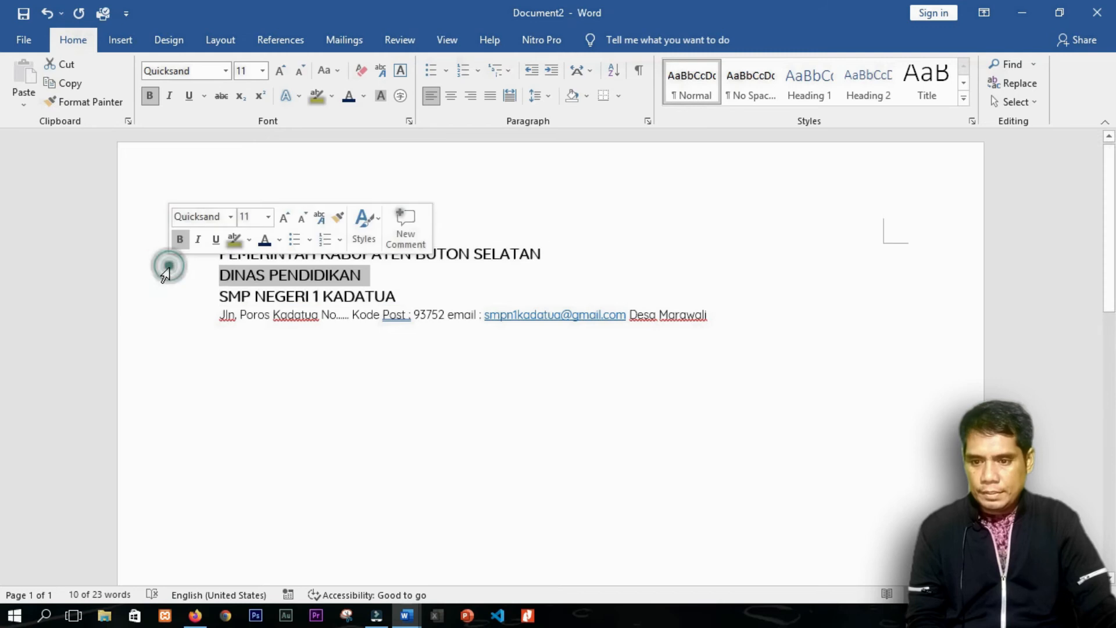
{"action": "left_click", "coordinate": [280, 73]}
{"action": "left_click", "coordinate": [280, 73]}
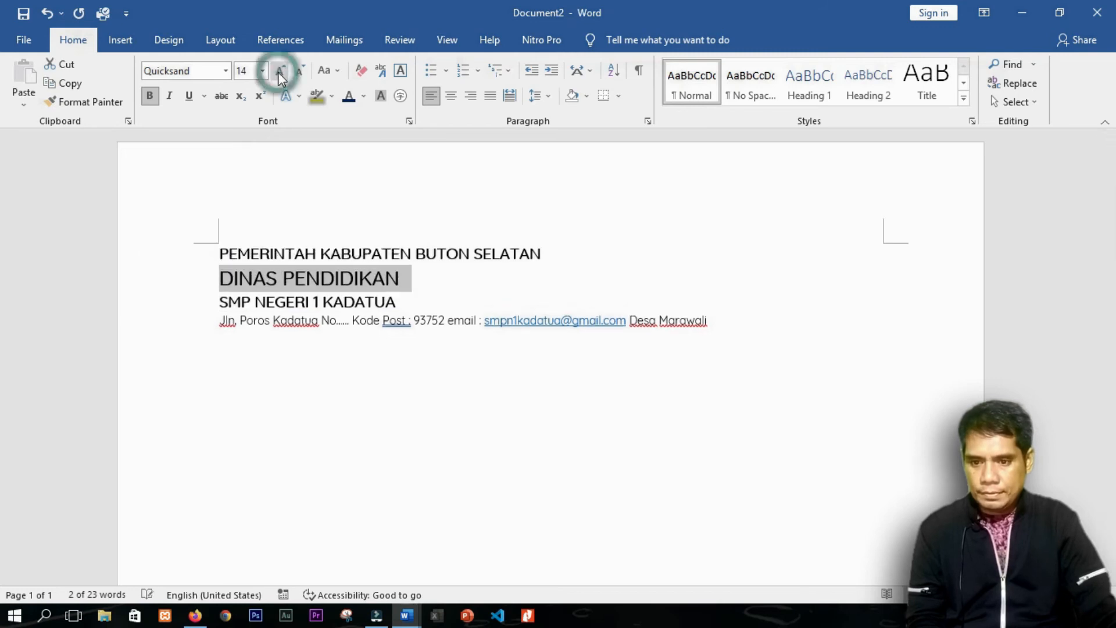
{"action": "left_click", "coordinate": [280, 72]}
{"action": "left_click_drag", "start_coordinate": [181, 254], "coordinate": [182, 331]}
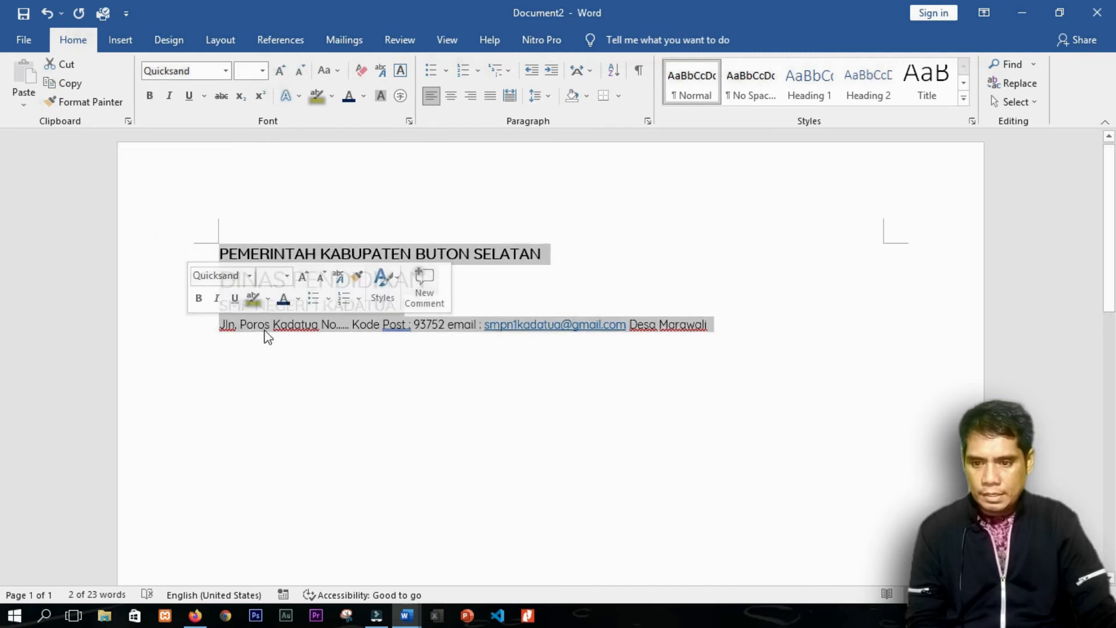
{"action": "left_click", "coordinate": [265, 331]}
Step: Add a thick 2¼ pt bottom border beneath the letterhead's address line
{"action": "left_click", "coordinate": [604, 96]}
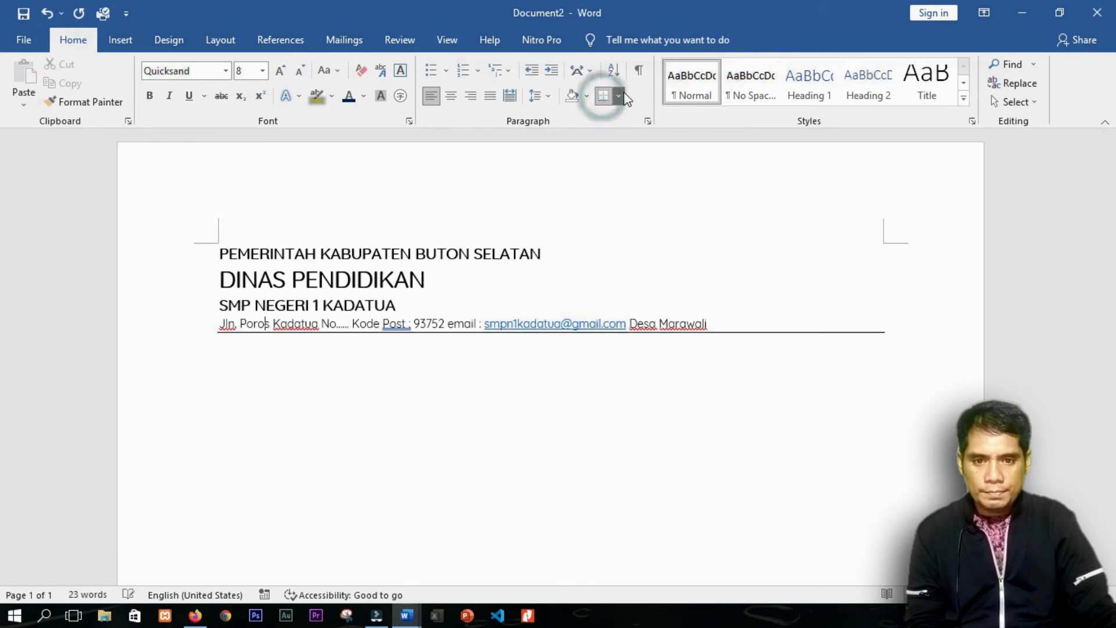
{"action": "left_click", "coordinate": [618, 97]}
{"action": "left_click", "coordinate": [640, 416]}
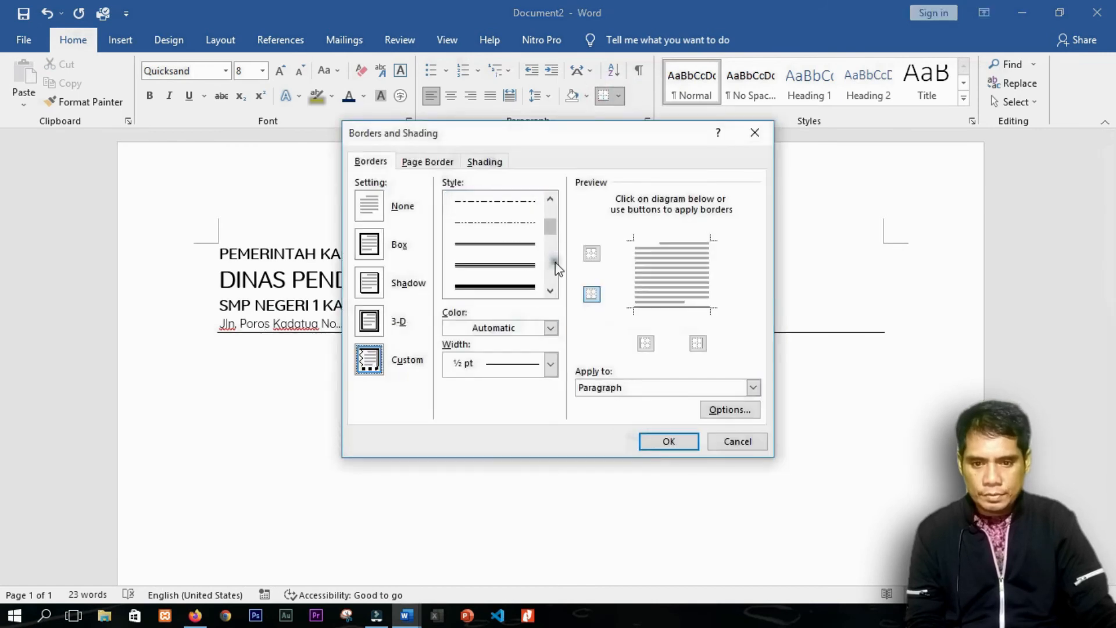
{"action": "left_click", "coordinate": [501, 287]}
{"action": "left_click", "coordinate": [493, 364]}
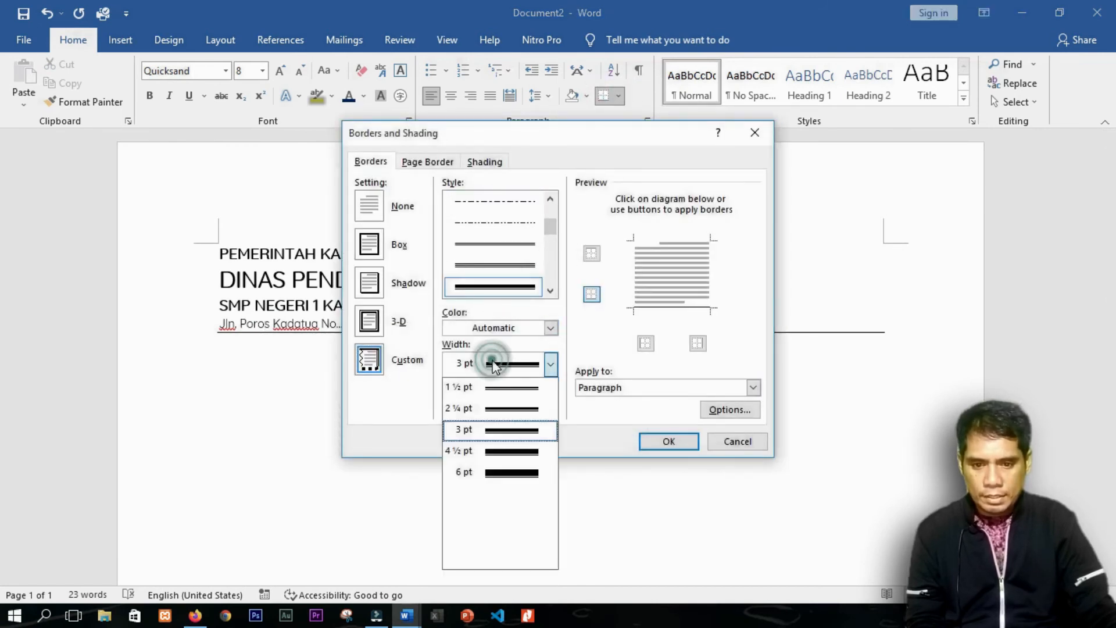
{"action": "left_click", "coordinate": [489, 408]}
{"action": "left_click", "coordinate": [663, 306]}
{"action": "left_click", "coordinate": [666, 442]}
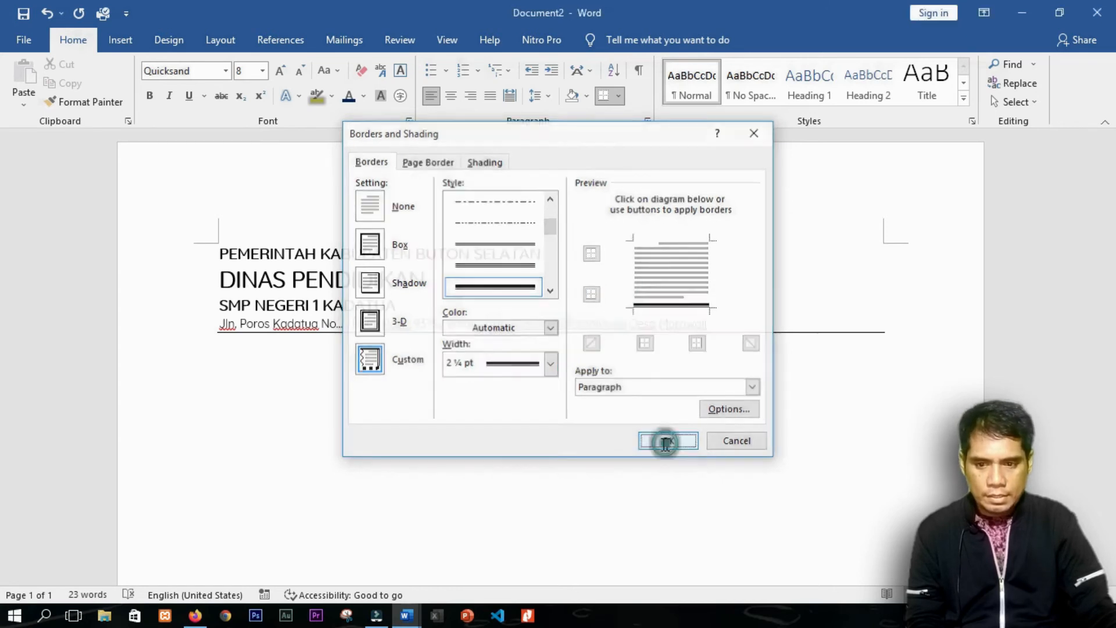
Step: Center all four letterhead lines, then reselect the whole letterhead
{"action": "left_click", "coordinate": [304, 346]}
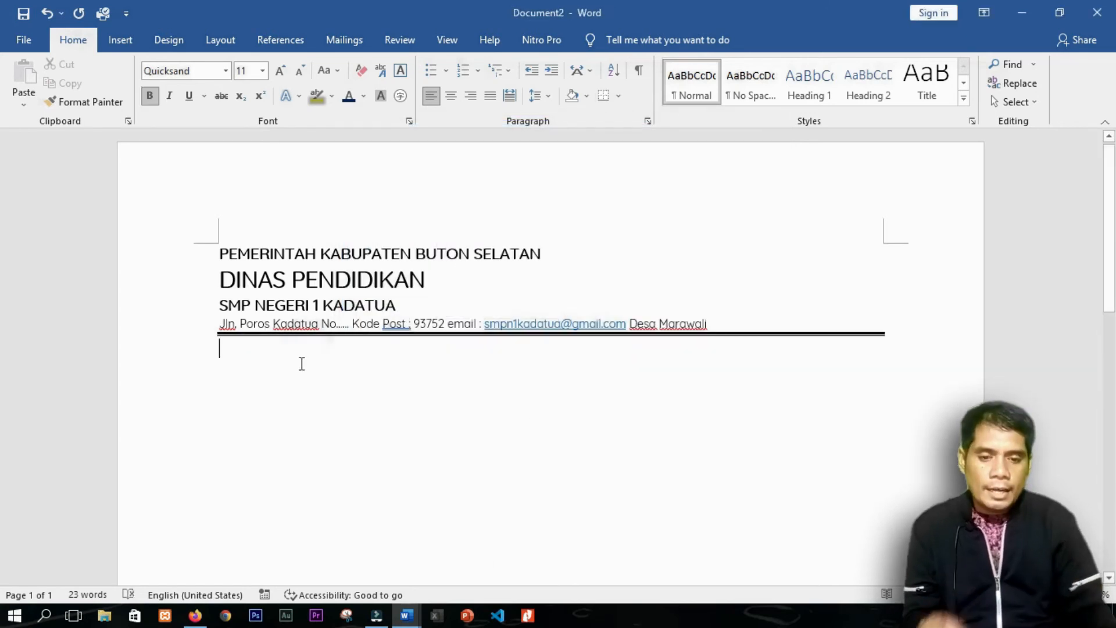
{"action": "left_click_drag", "start_coordinate": [179, 254], "coordinate": [187, 329]}
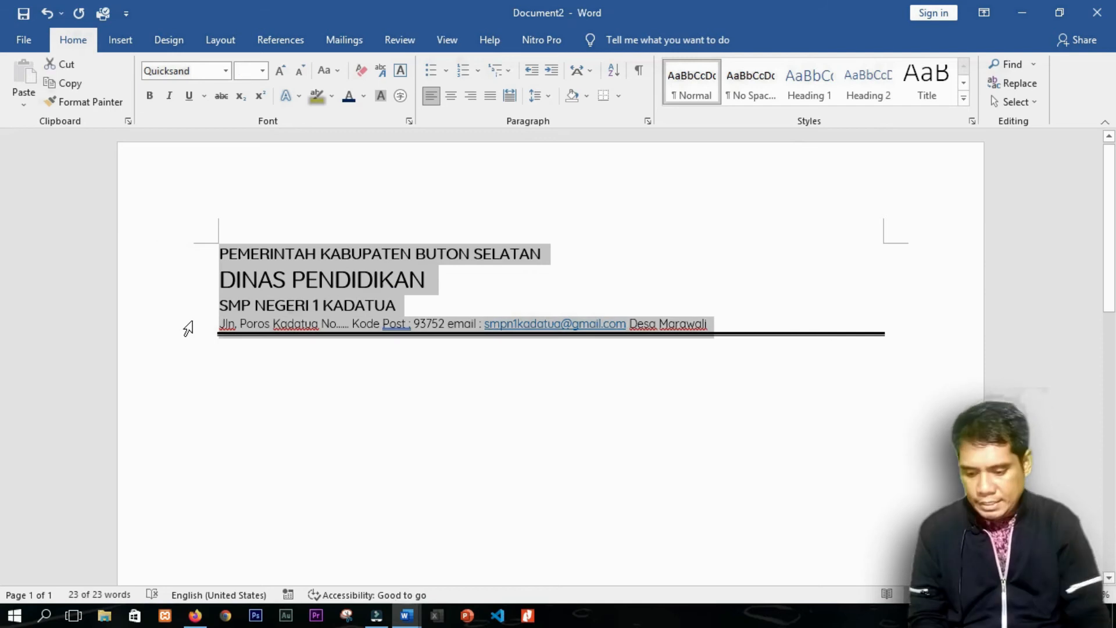
{"action": "key", "text": "ctrl+e"}
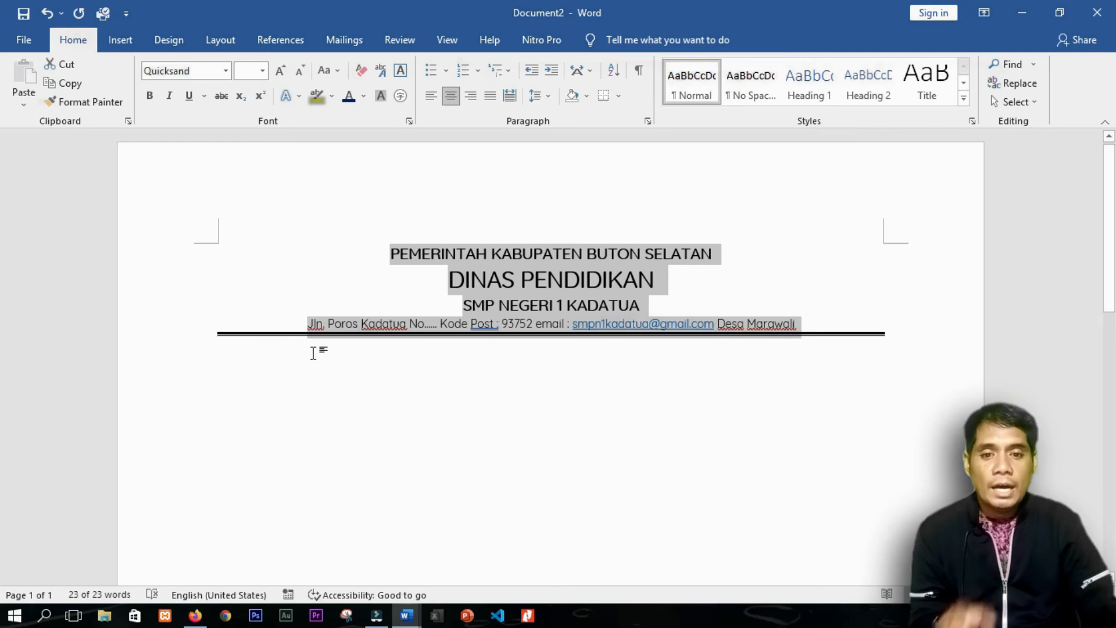
{"action": "left_click", "coordinate": [386, 366]}
{"action": "left_click_drag", "start_coordinate": [152, 239], "coordinate": [184, 356]}
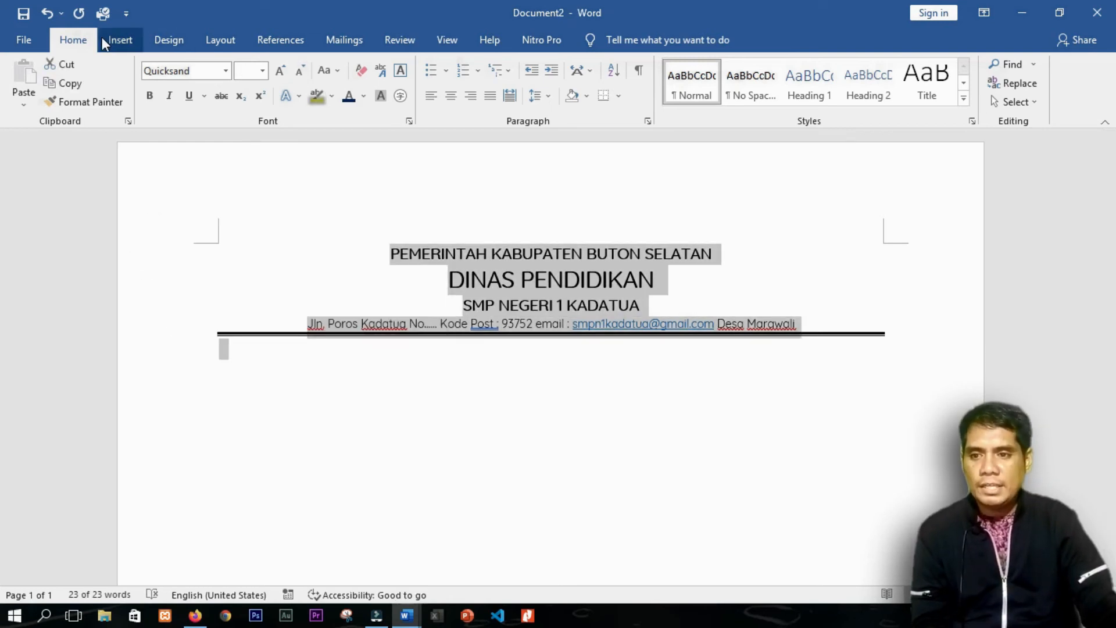
Step: Save the selected letterhead to the AutoText gallery as 'kopsekolah', then delete it from the page
{"action": "left_click", "coordinate": [121, 42]}
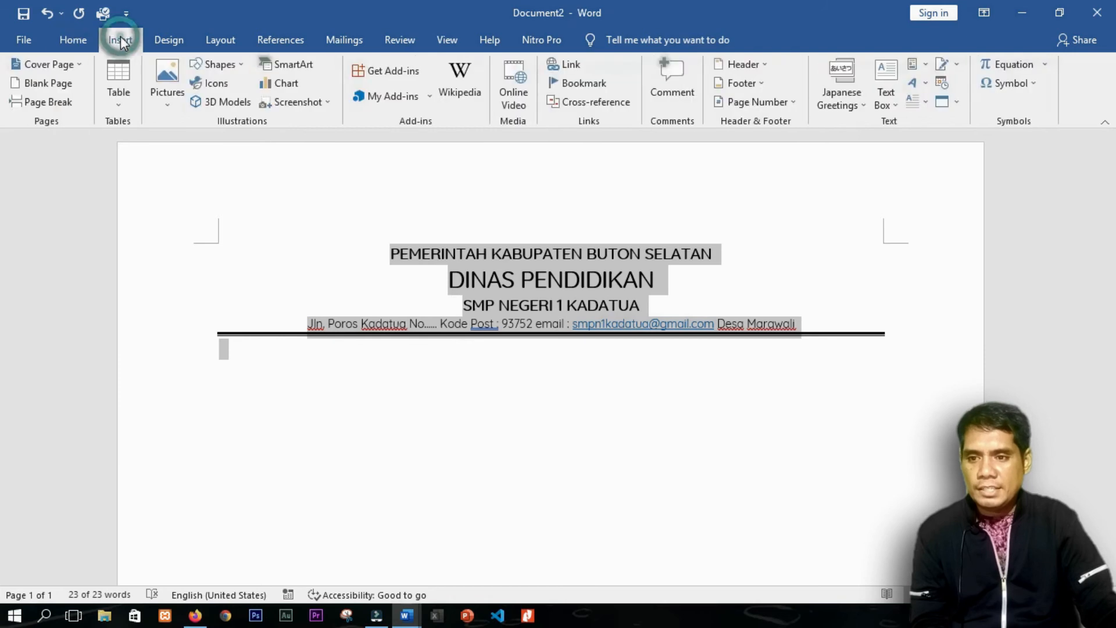
{"action": "left_click", "coordinate": [920, 68]}
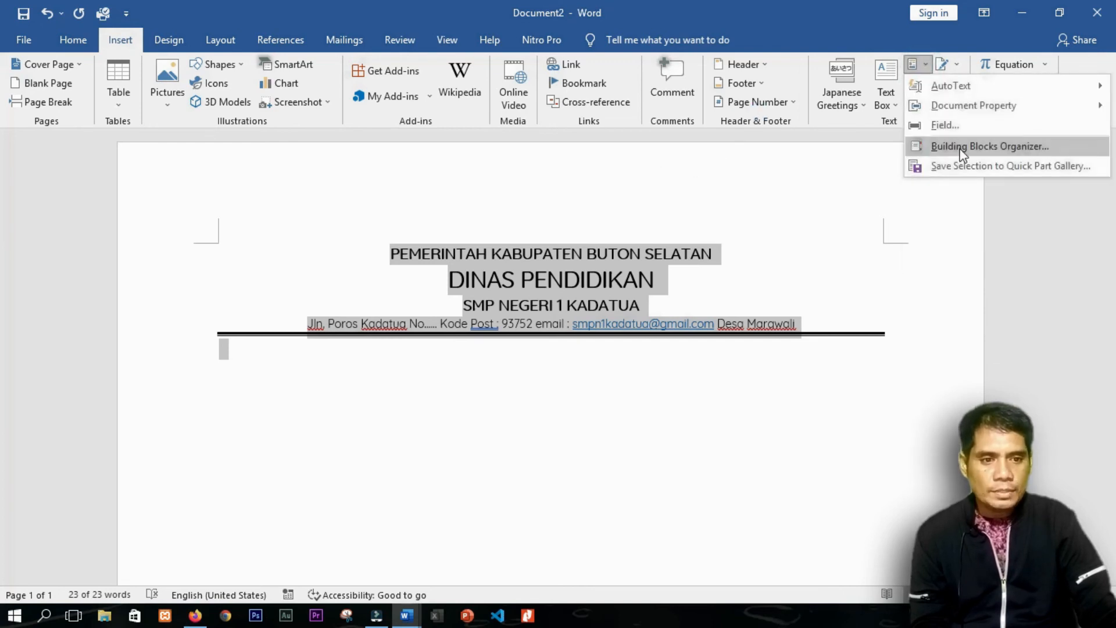
{"action": "left_click", "coordinate": [953, 93]}
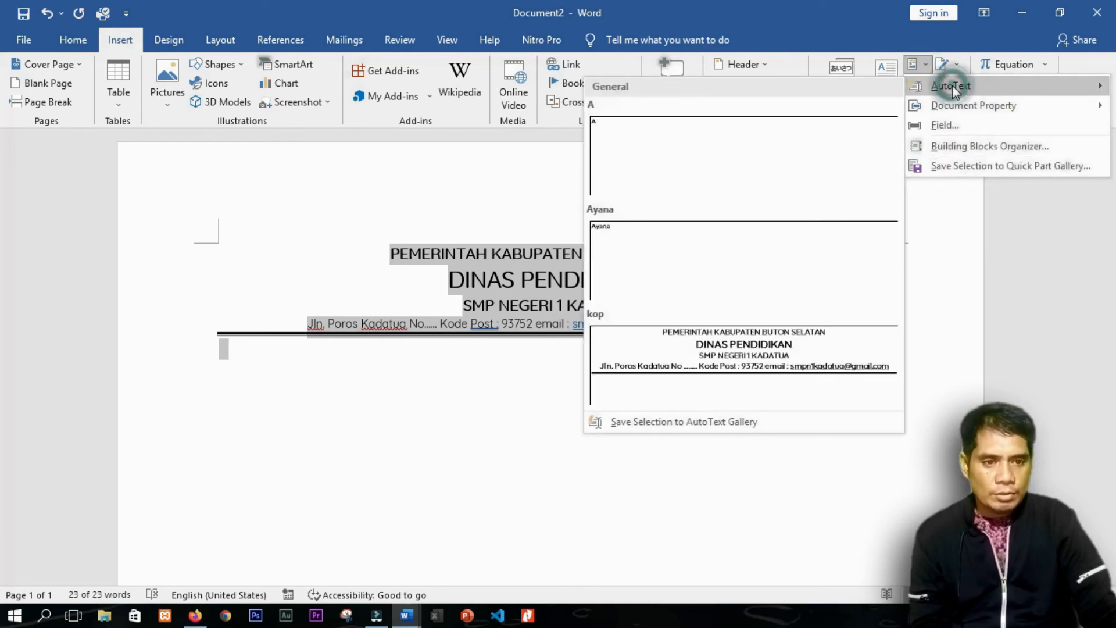
{"action": "left_click", "coordinate": [692, 422]}
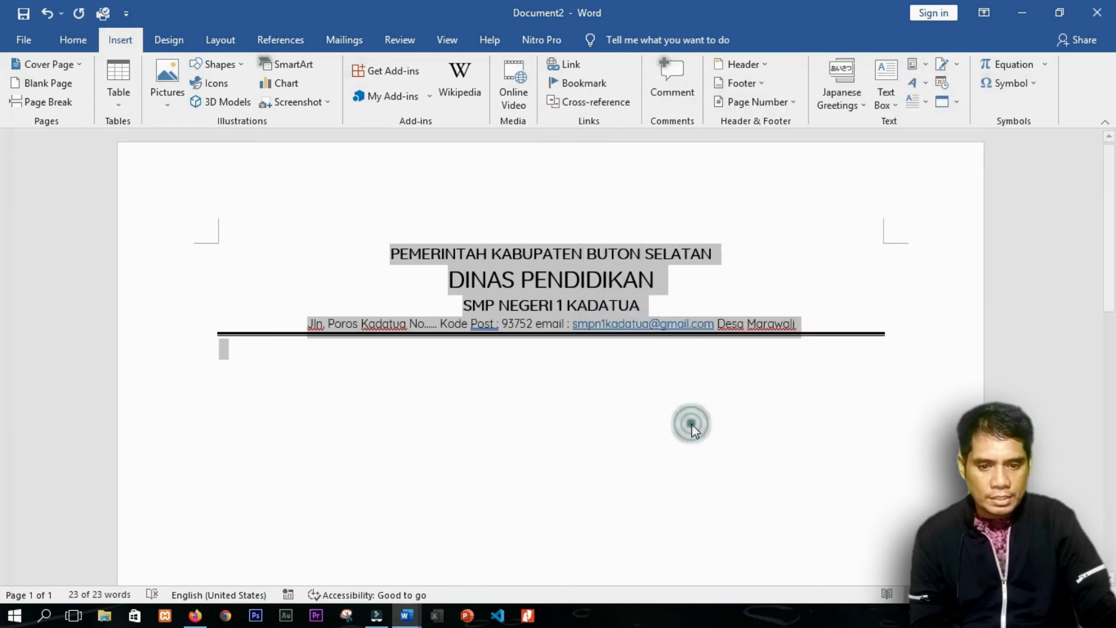
{"action": "left_click_drag", "start_coordinate": [535, 206], "coordinate": [472, 354]}
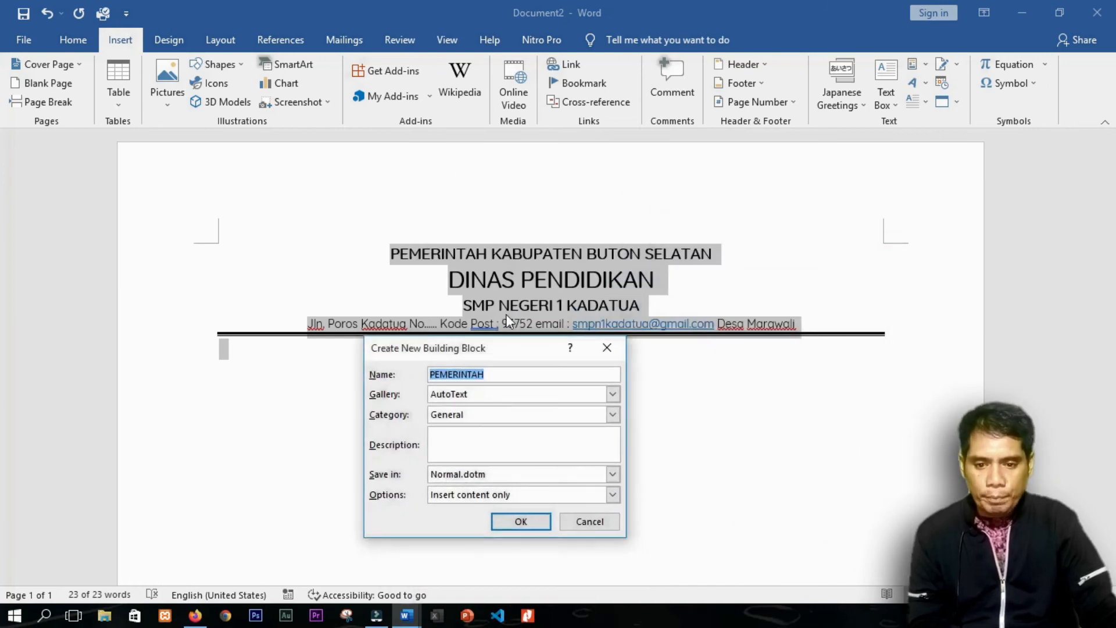
{"action": "type", "text": "kops"}
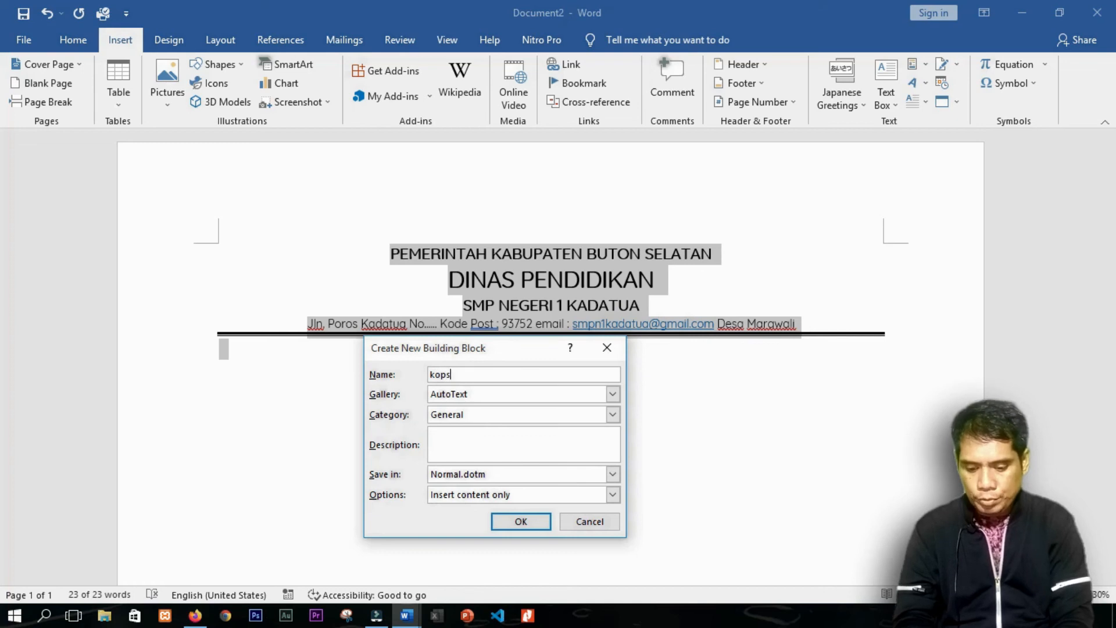
{"action": "type", "text": "u"}
{"action": "key", "text": "BackSpace"}
{"action": "type", "text": "ek"}
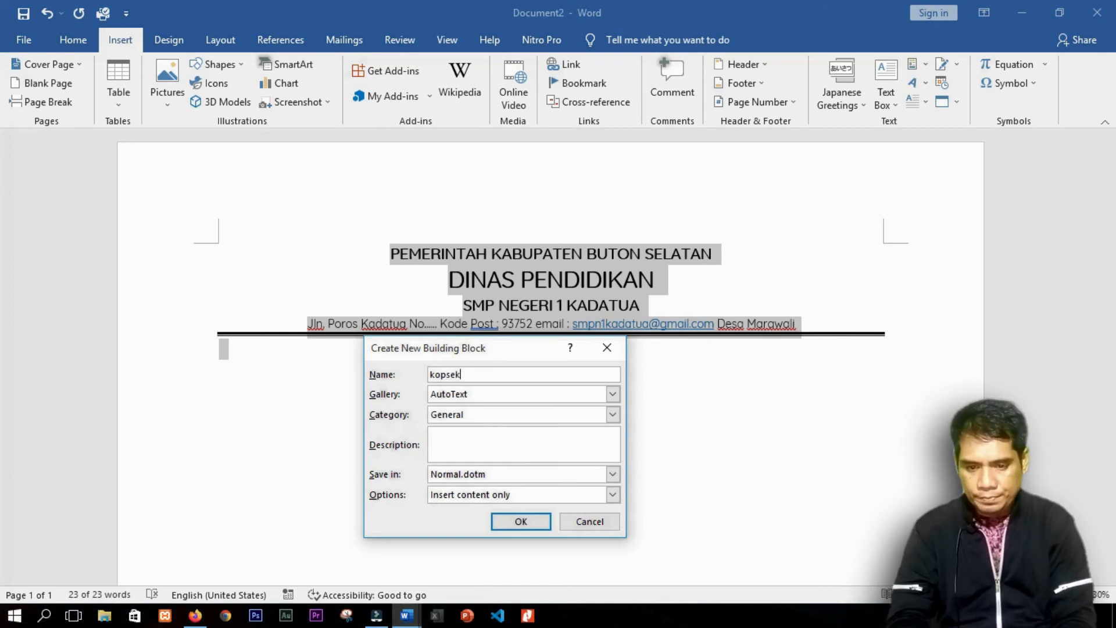
{"action": "type", "text": "ola"}
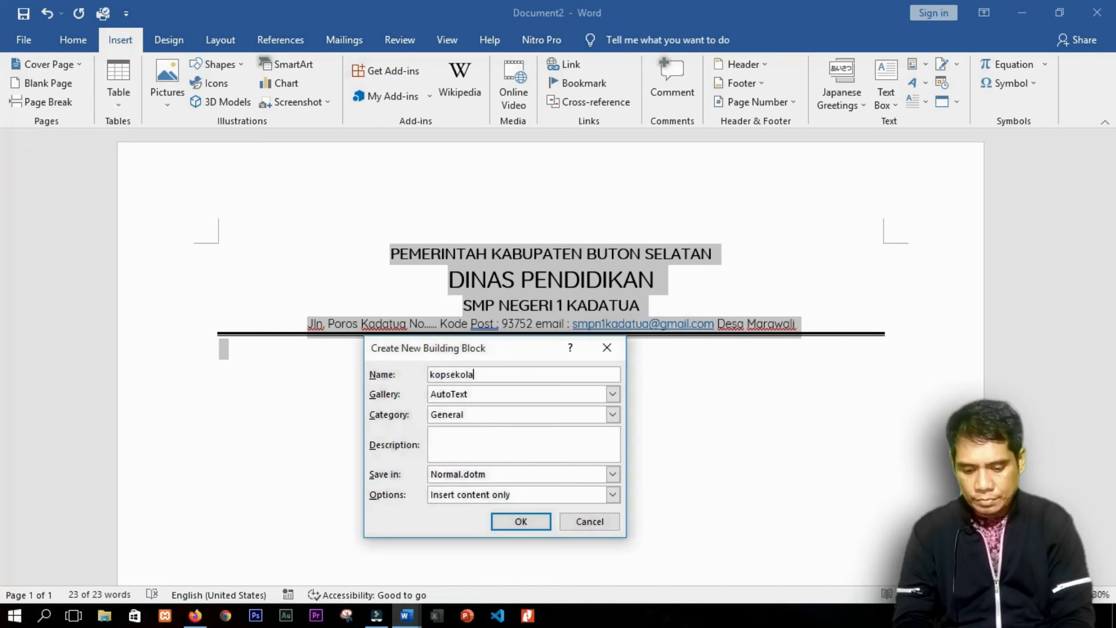
{"action": "type", "text": "h"}
{"action": "left_click", "coordinate": [521, 521]}
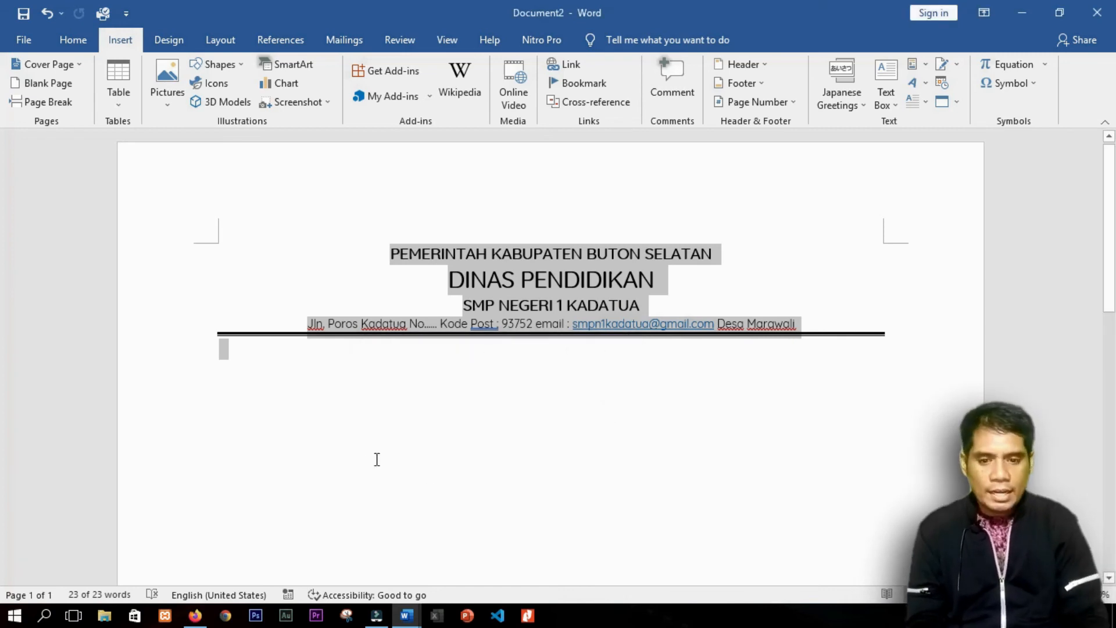
{"action": "key", "text": "Delete"}
Step: Type kopsekolah and expand it with F3 to insert the letterhead on page 1
{"action": "type", "text": "kop"}
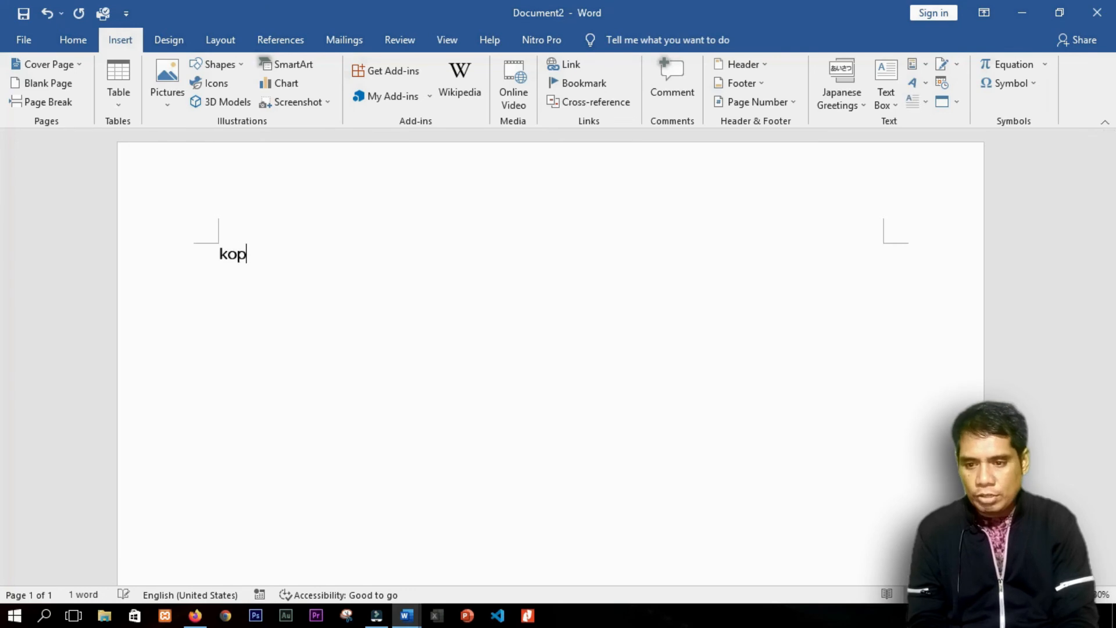
{"action": "type", "text": "sekolah"}
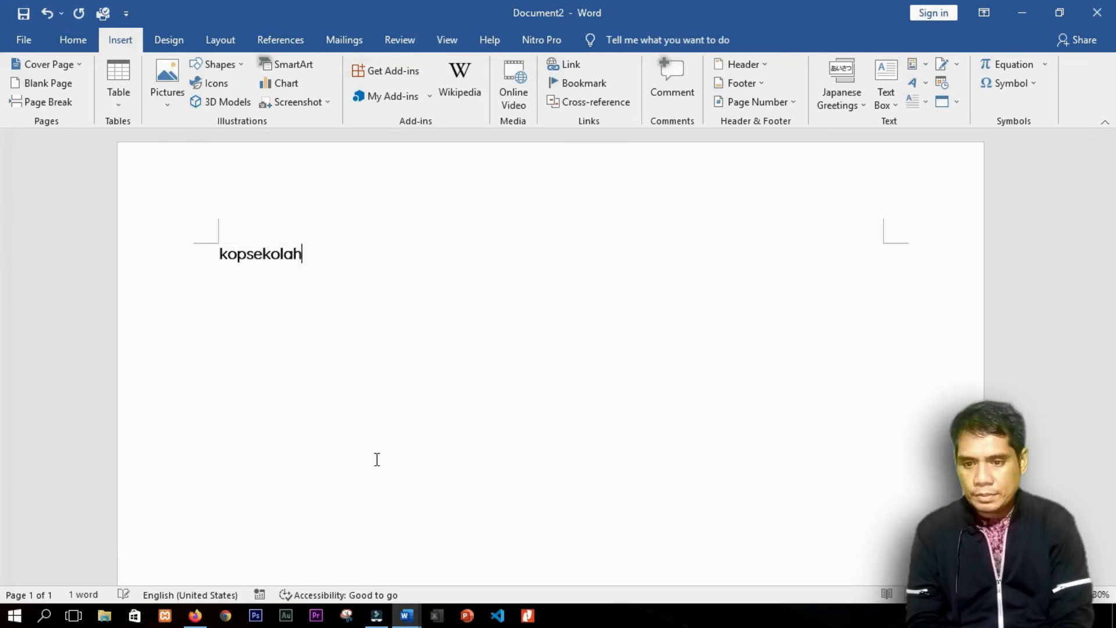
{"action": "key", "text": "BackSpace"}
{"action": "type", "text": "h"}
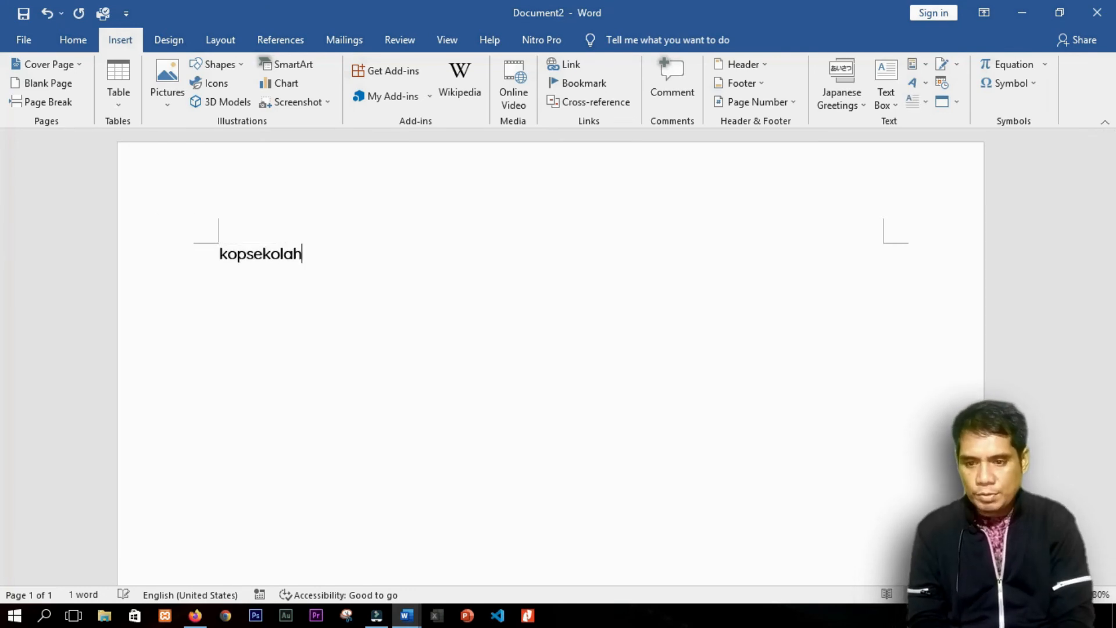
{"action": "key", "text": "F3"}
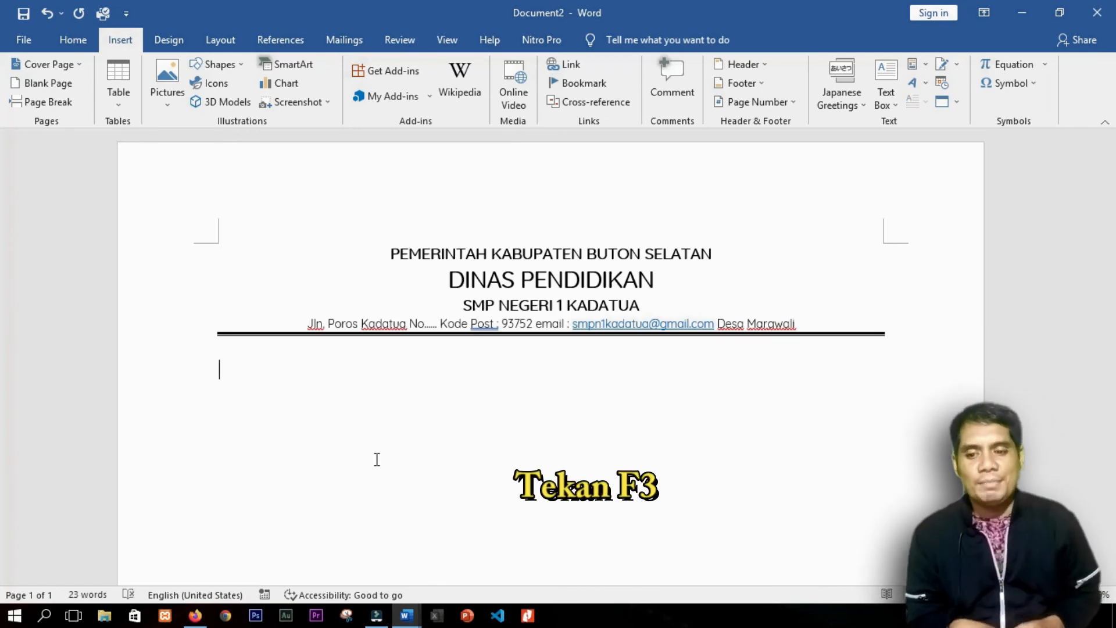
Step: Start a new page and insert the kopsekolah letterhead there with F3
{"action": "key", "text": "ctrl+Return"}
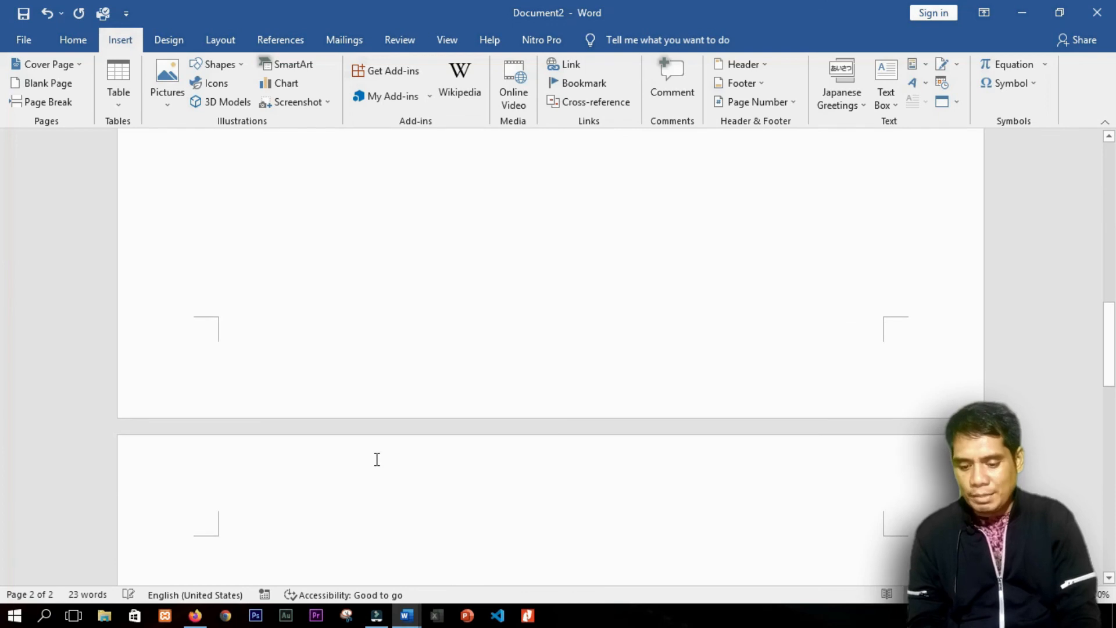
{"action": "type", "text": "kosekolah"}
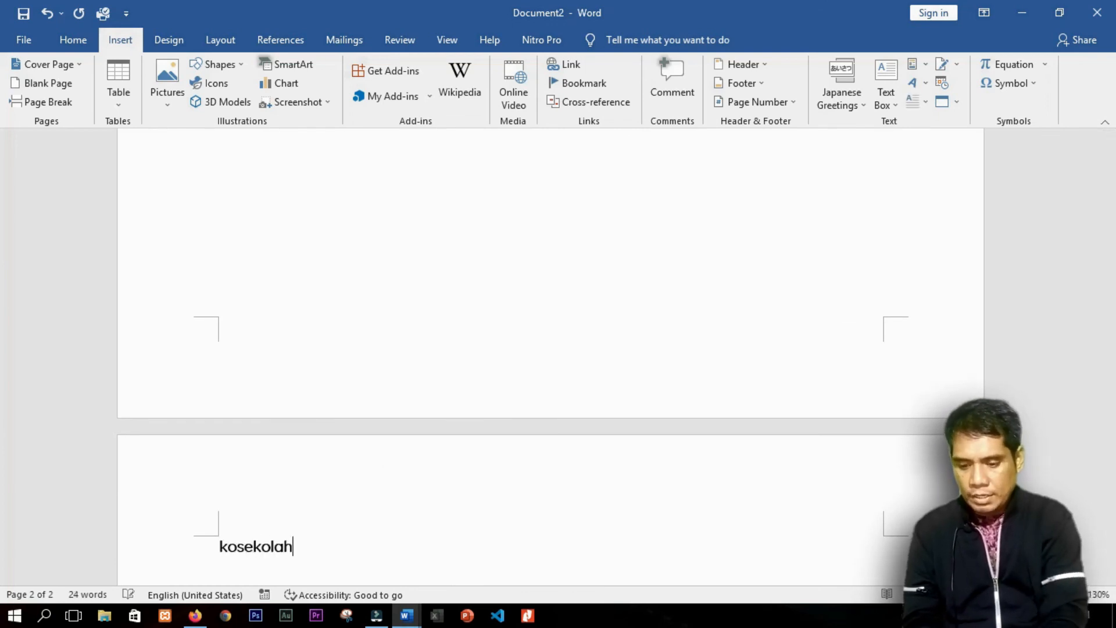
{"action": "key", "text": "F3"}
{"action": "key", "text": "Left"}
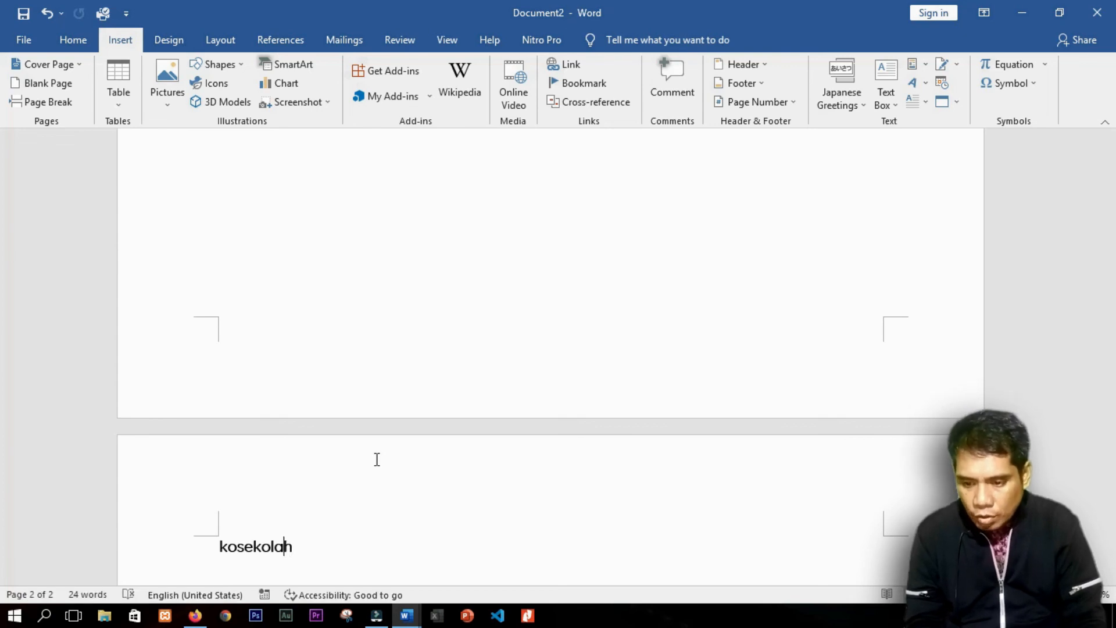
{"action": "type", "text": "p"}
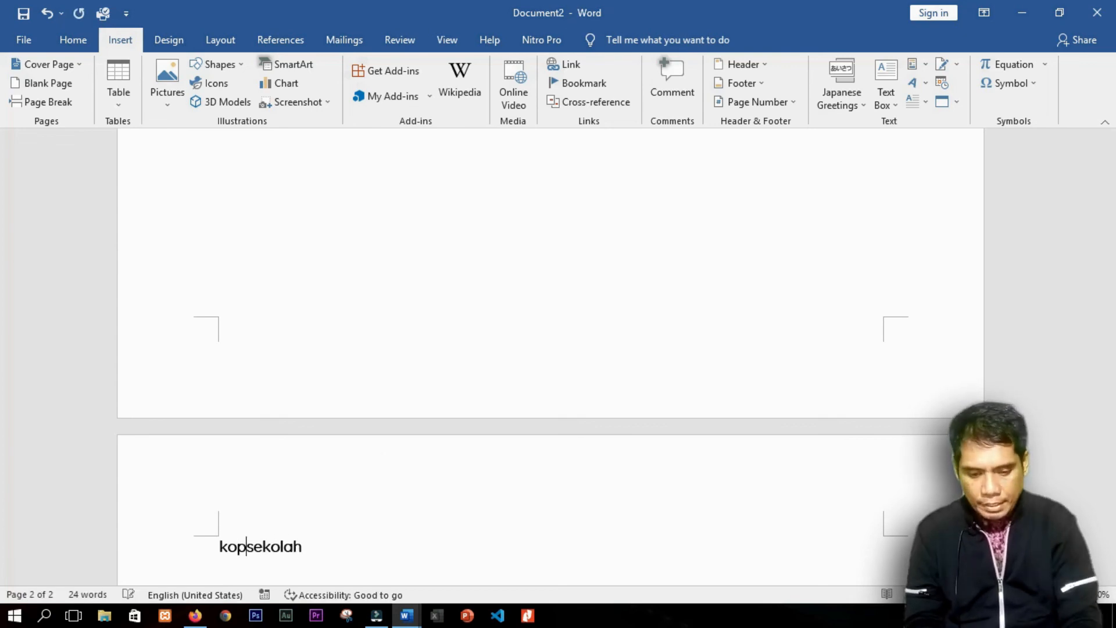
{"action": "key", "text": "F3"}
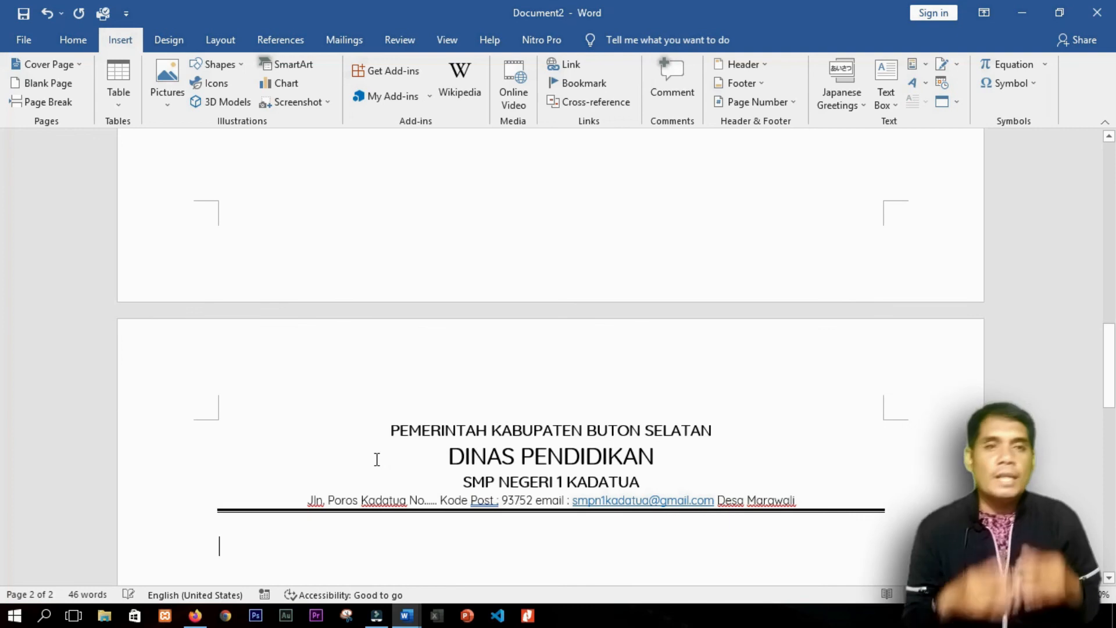